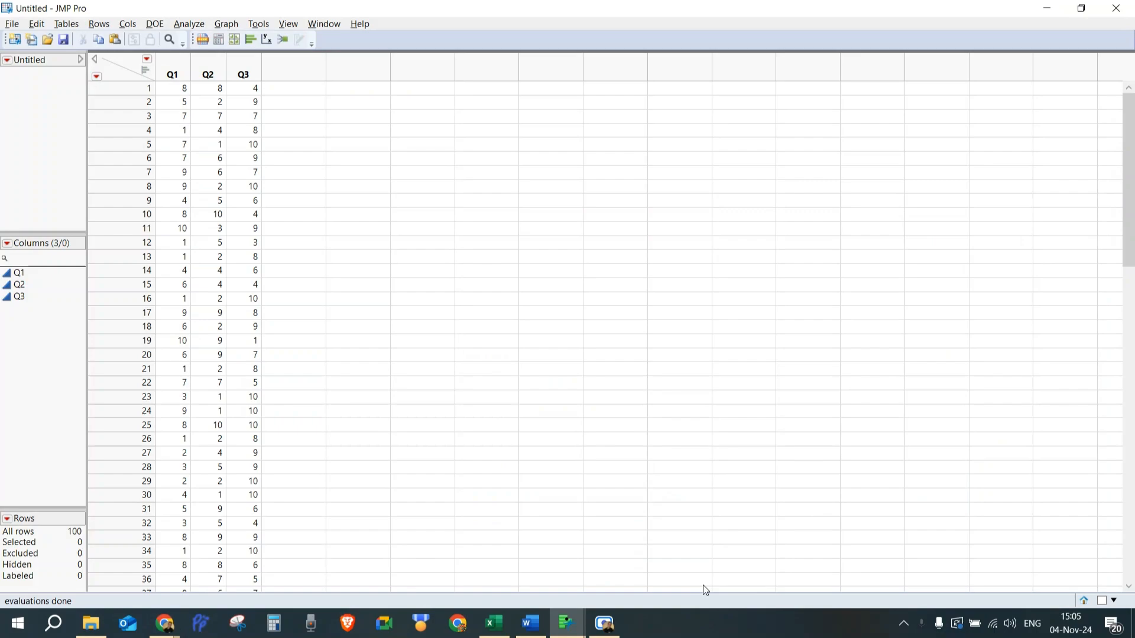
Run a Multivariate analysis with Q1, Q2 and Q3 assigned as Y columns.
click(188, 25)
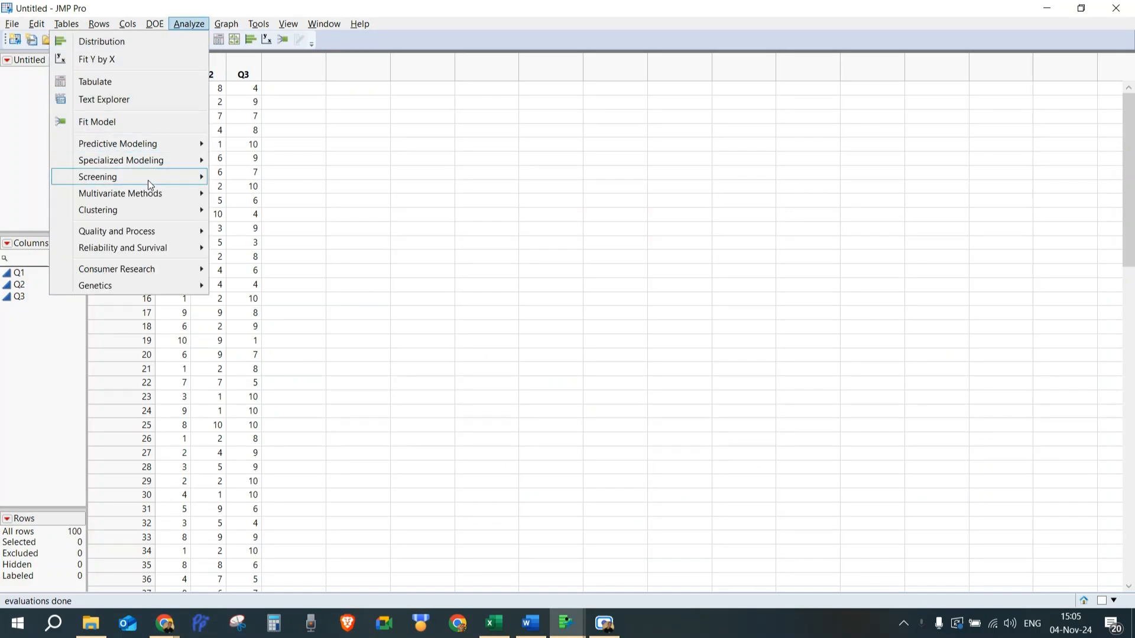
mouse_move(151, 195)
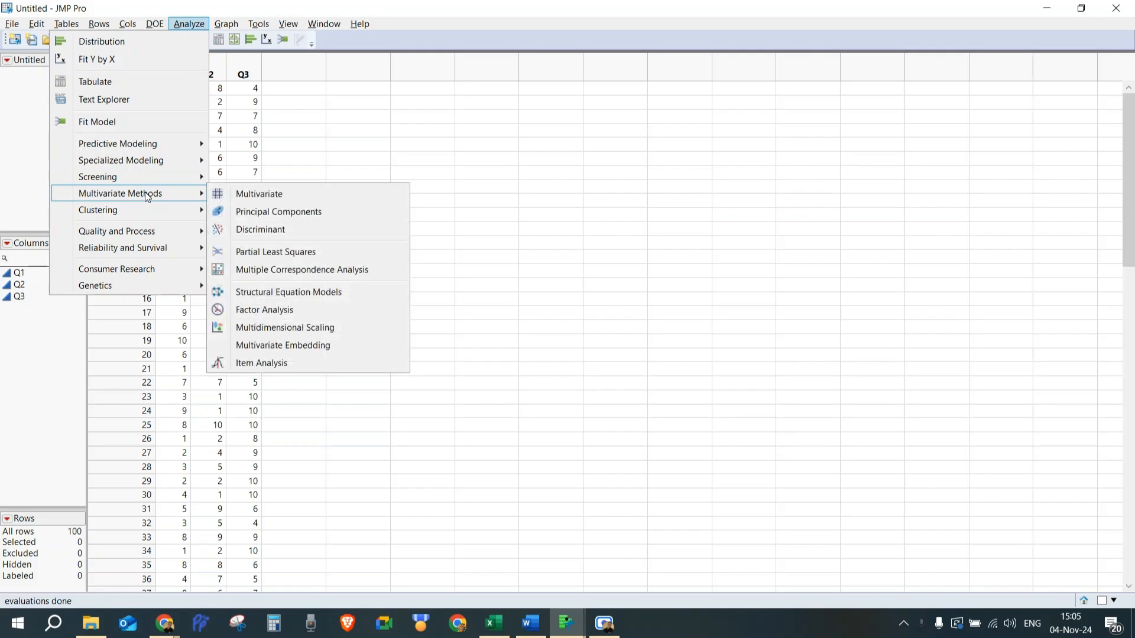
click(243, 192)
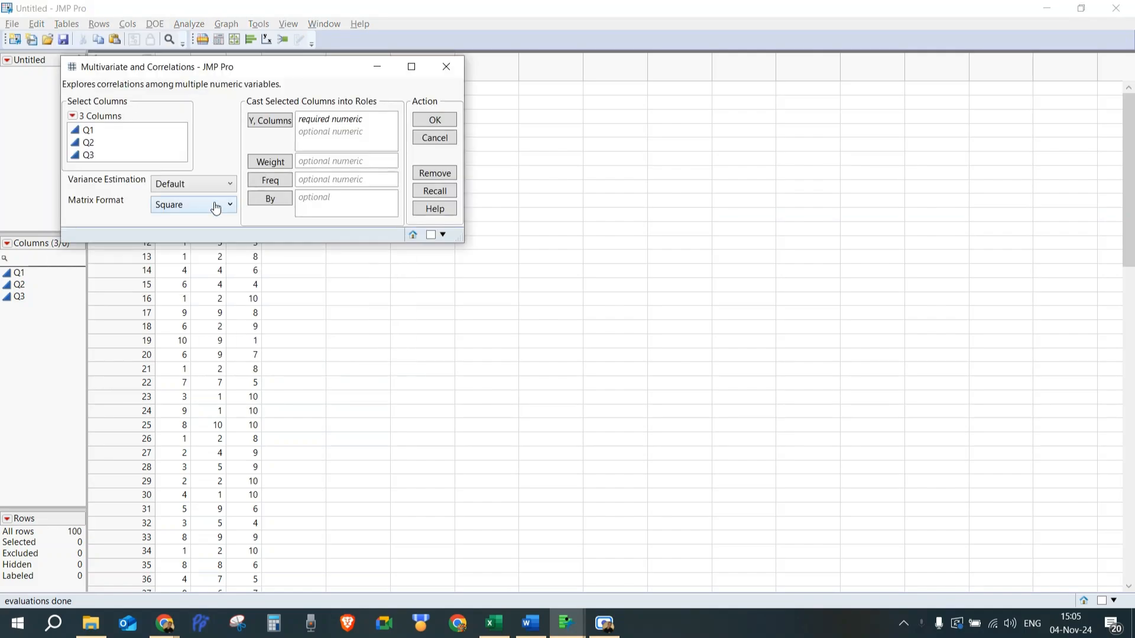
drag(224, 66, 449, 122)
click(354, 187)
click(332, 190)
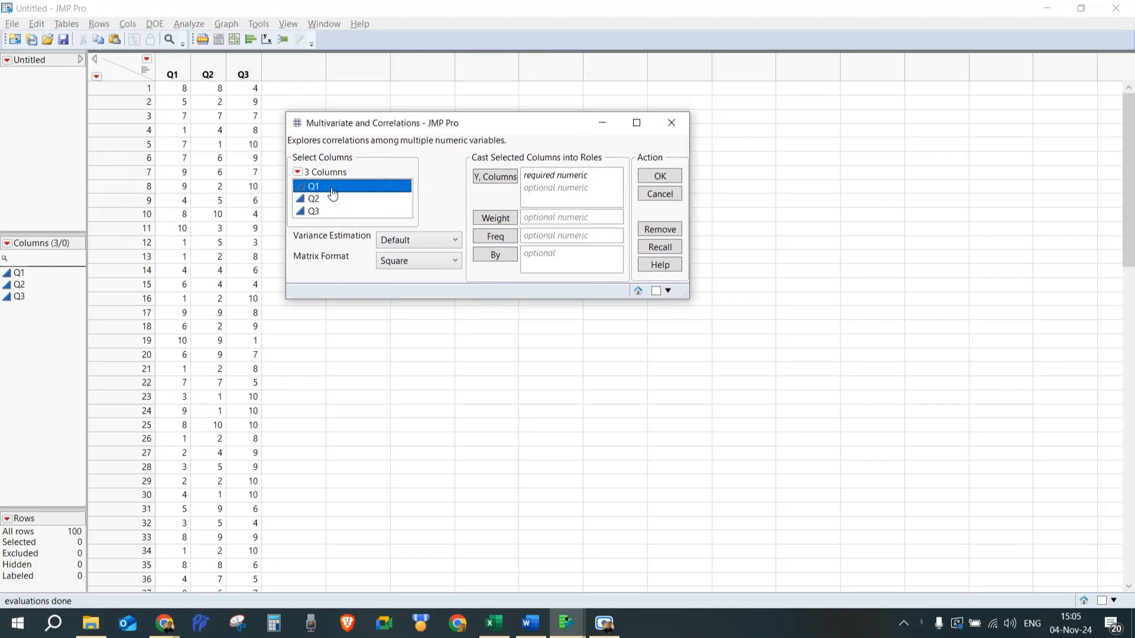
key(shift+Down)
key(shift+Down)
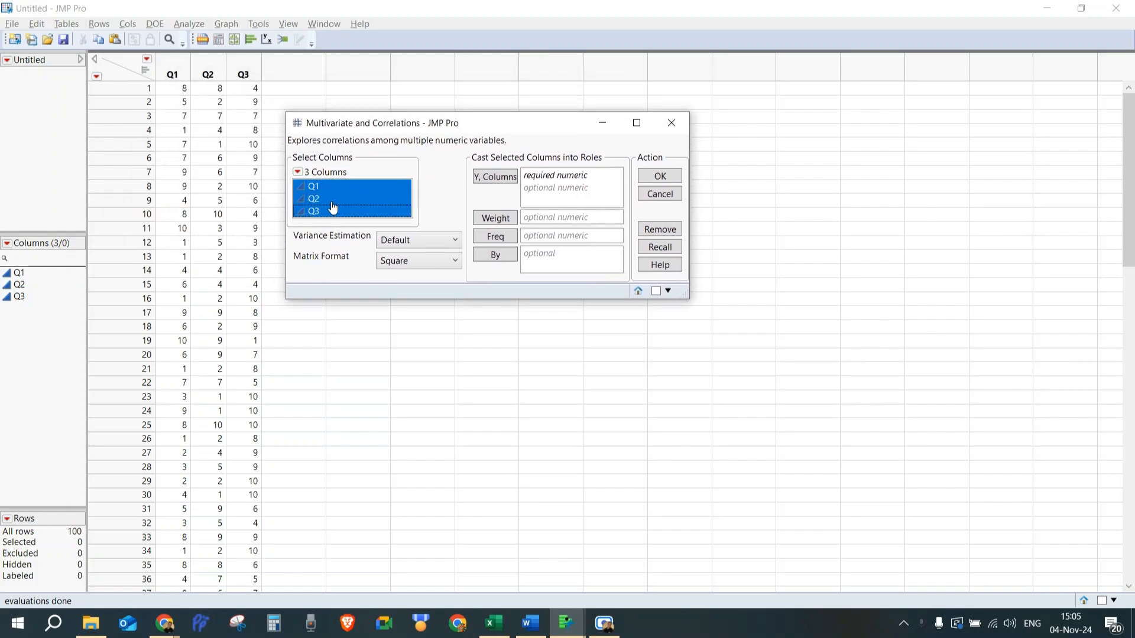
drag(325, 192, 530, 187)
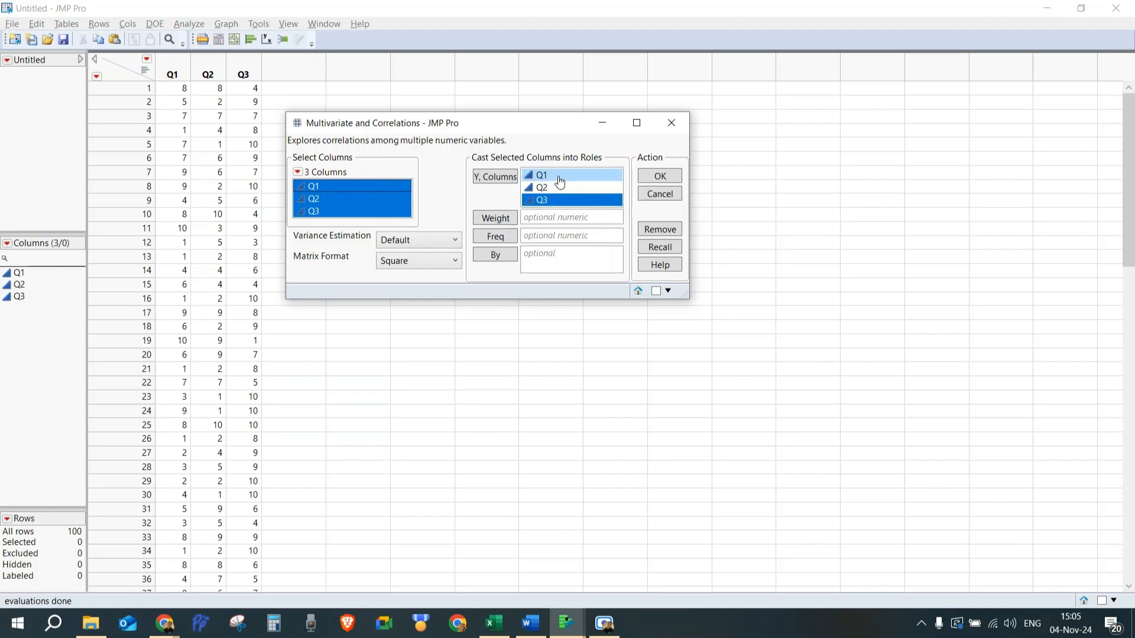
click(674, 178)
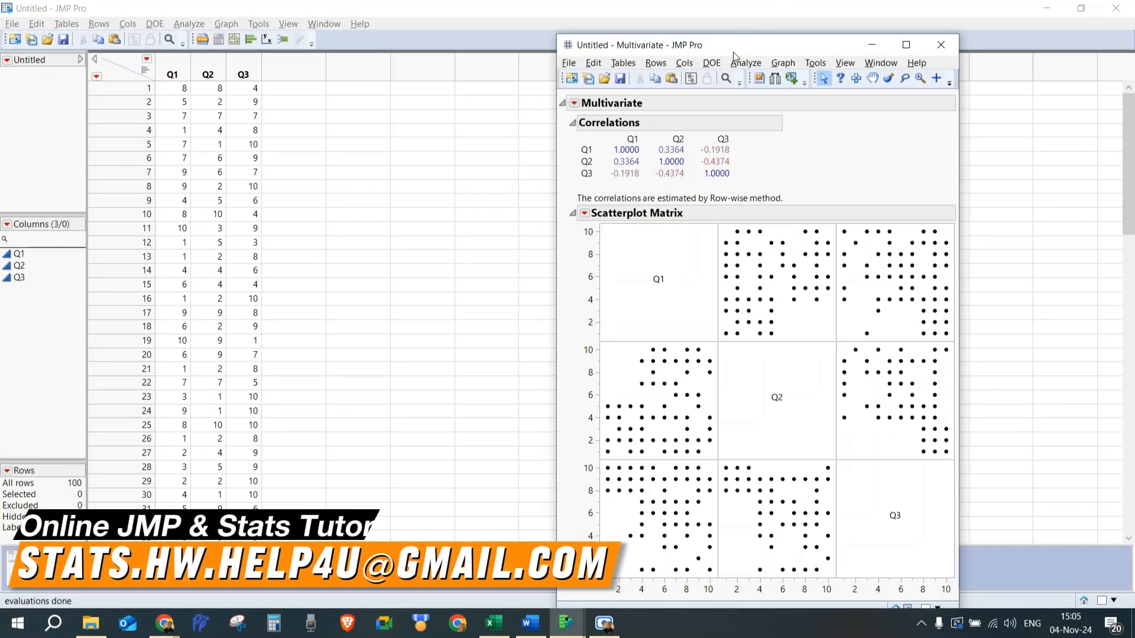
Add Cronbach's α item reliability to the multivariate report.
drag(733, 46, 449, 12)
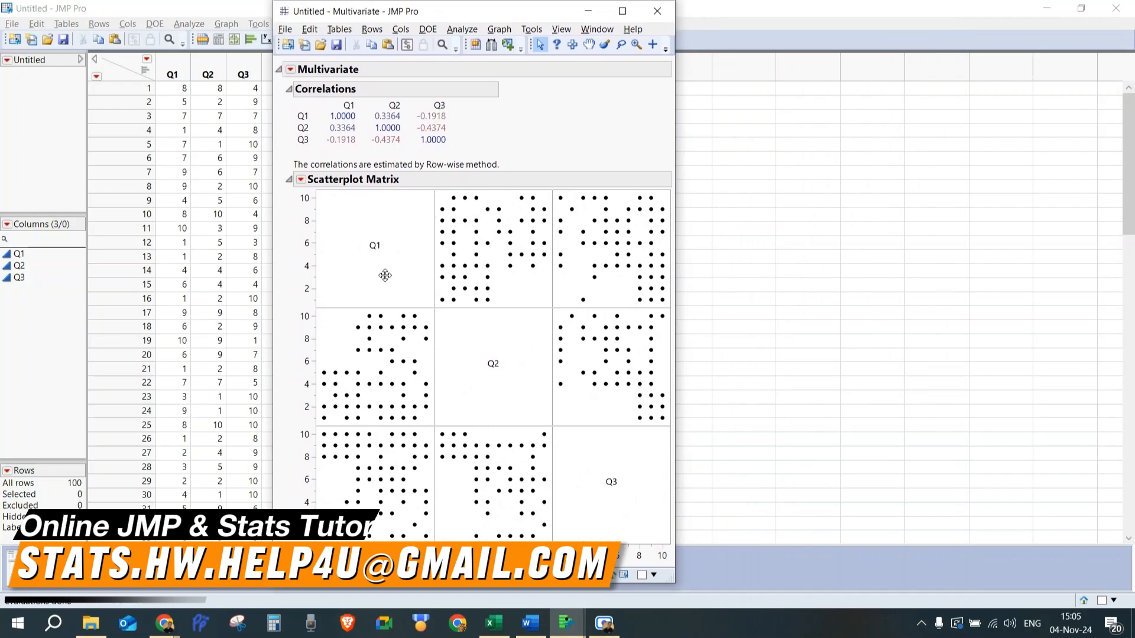
click(291, 69)
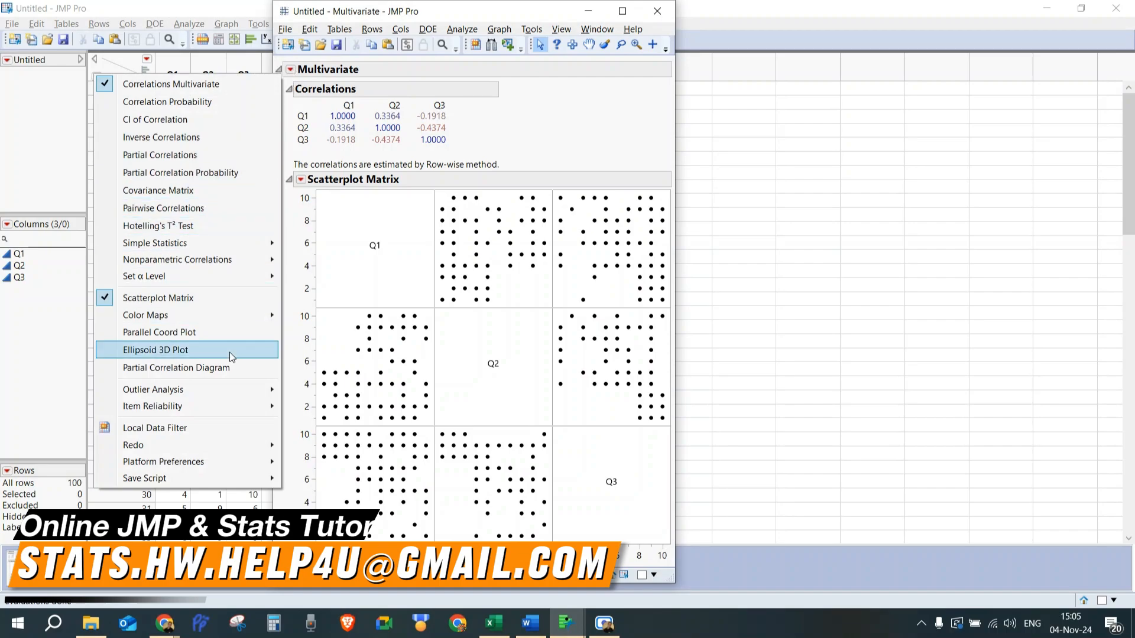
mouse_move(218, 406)
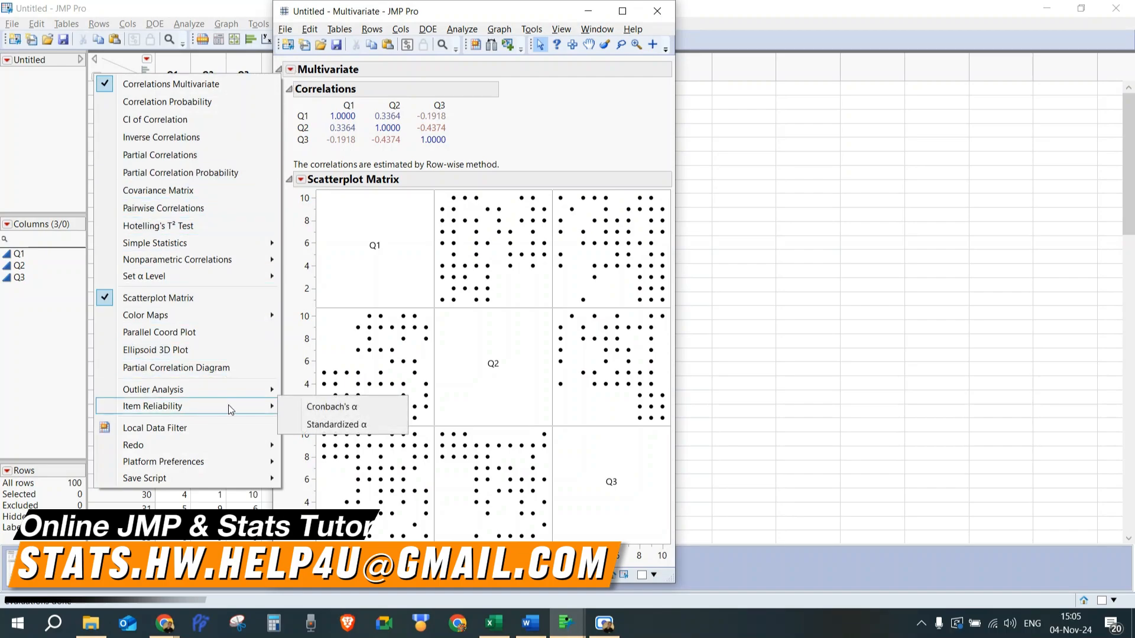
click(331, 407)
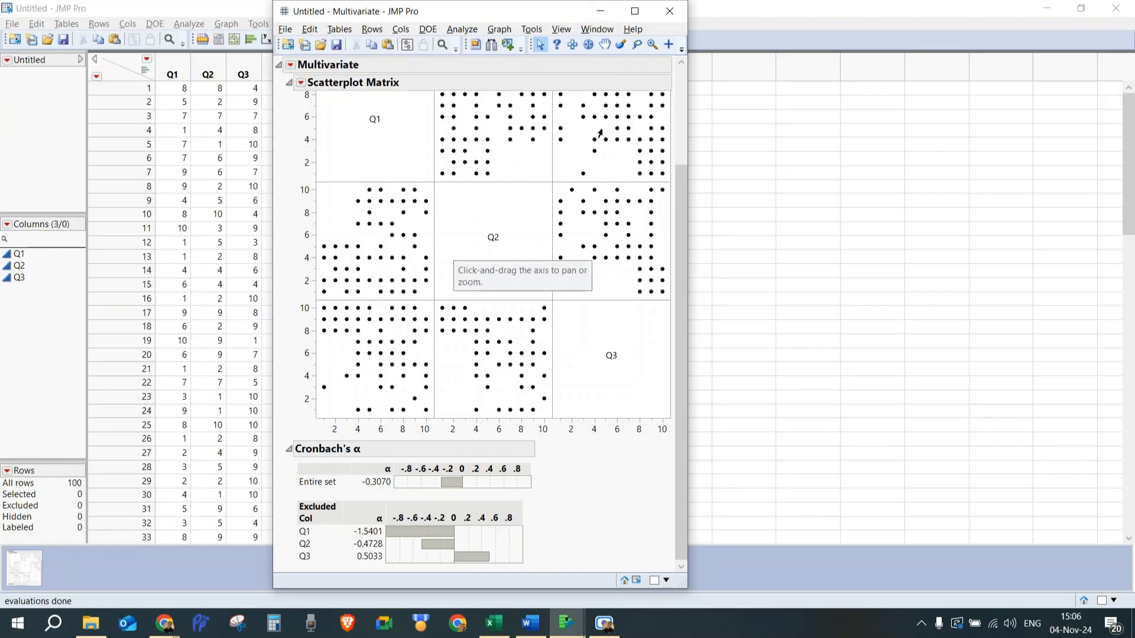
Recode Q3 into a new column named Q3_Rev, reversing values 1–10 to 10–1.
click(601, 11)
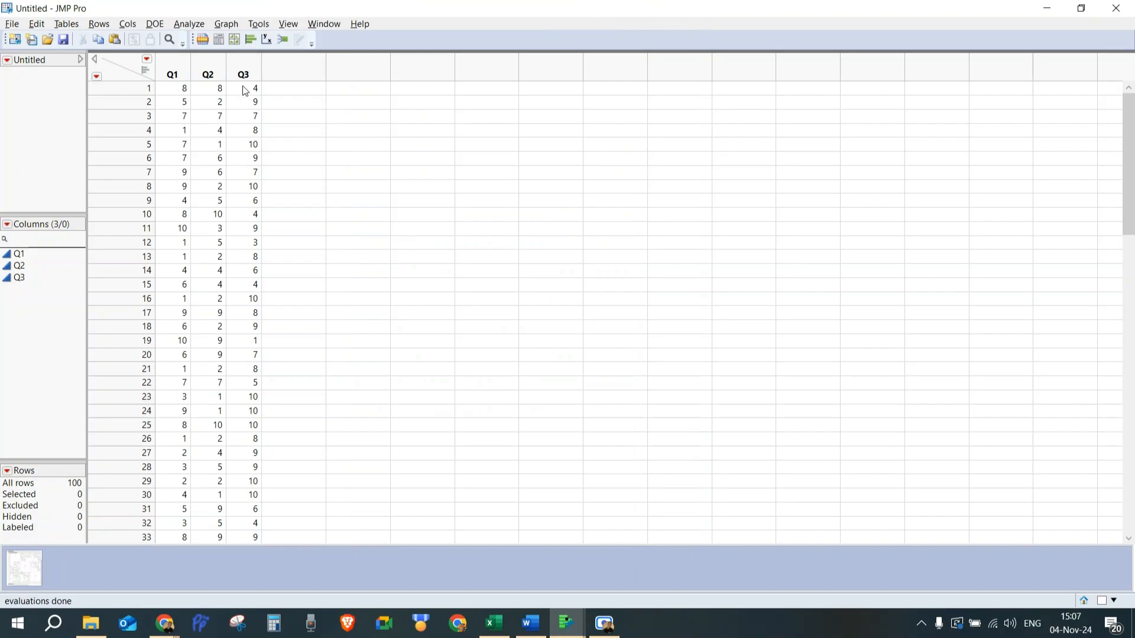
right_click(243, 73)
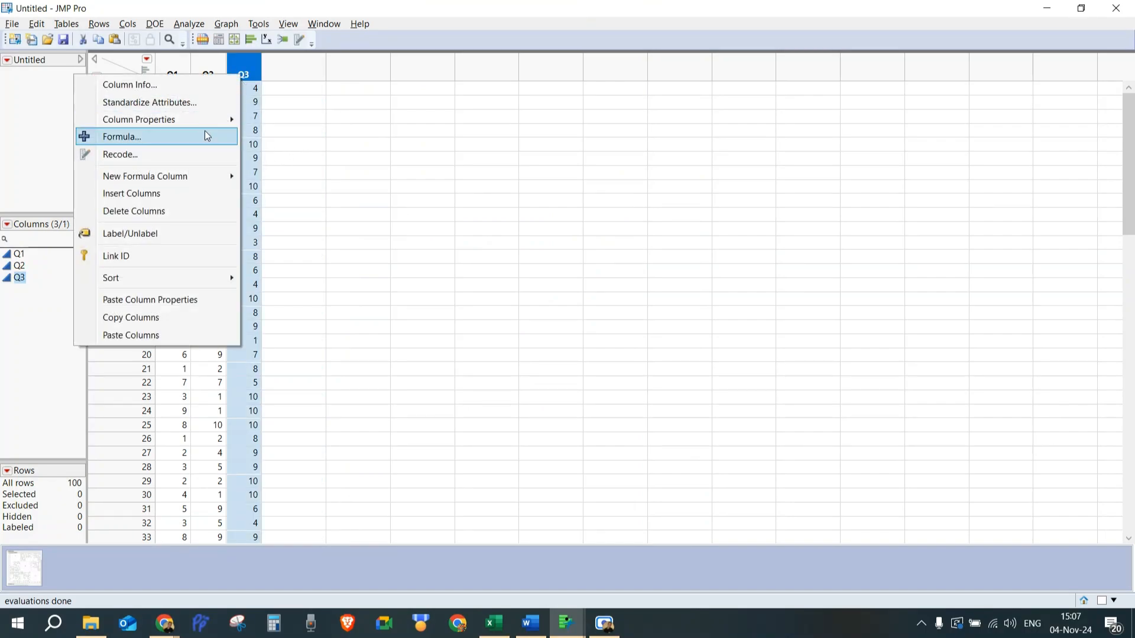
click(189, 155)
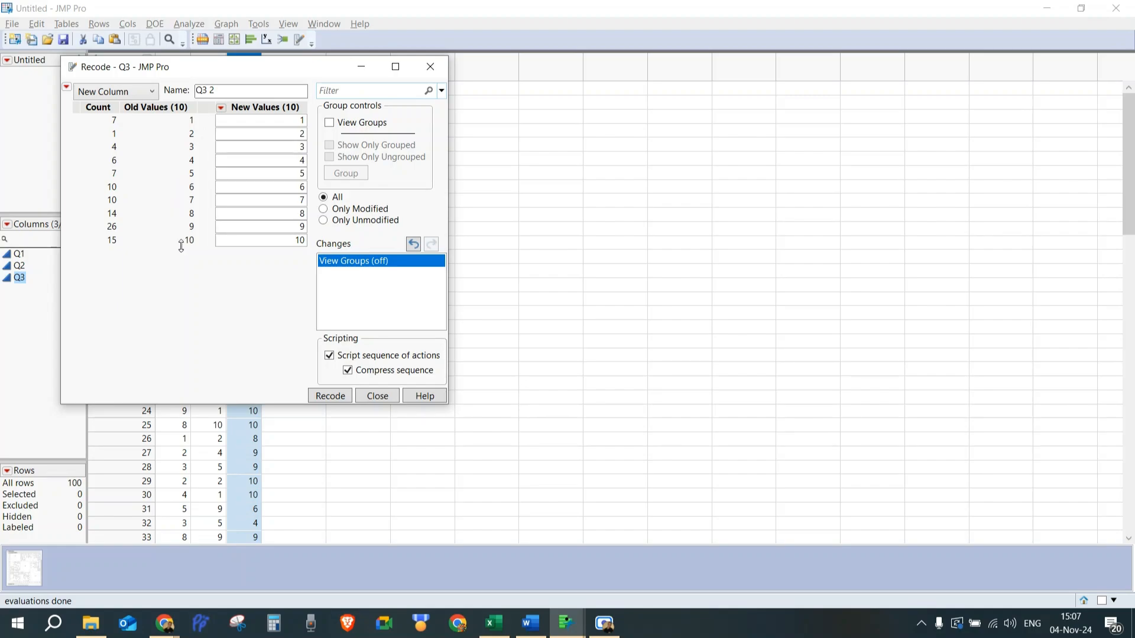
click(277, 120)
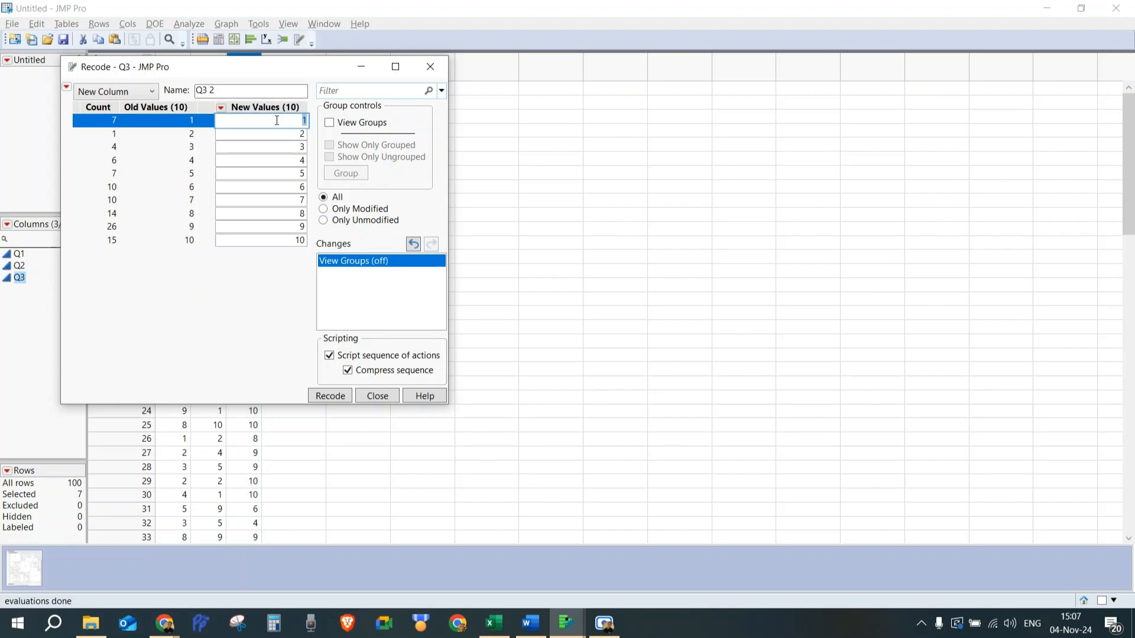
text(10)
key(Tab)
text(9)
key(Tab)
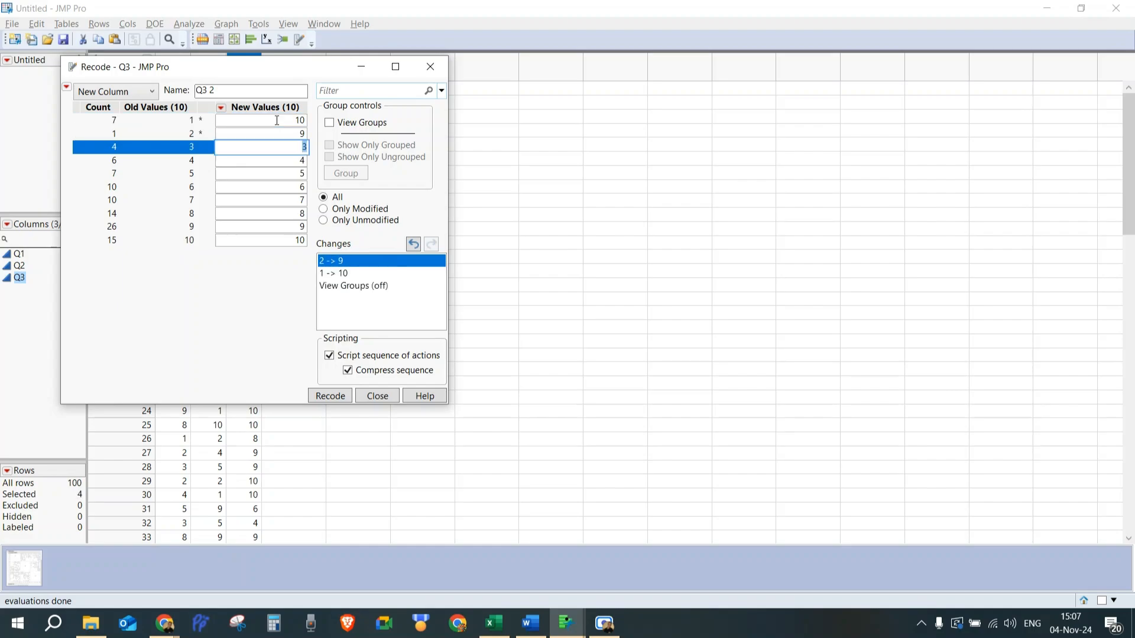
text(8)
key(Tab)
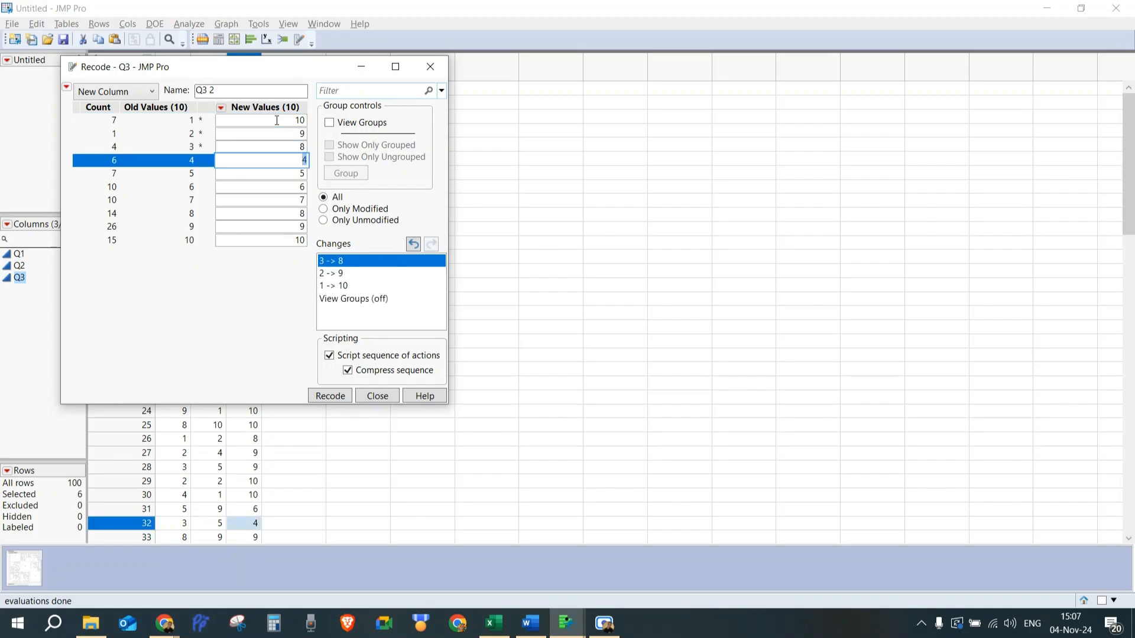
text(7)
key(Tab)
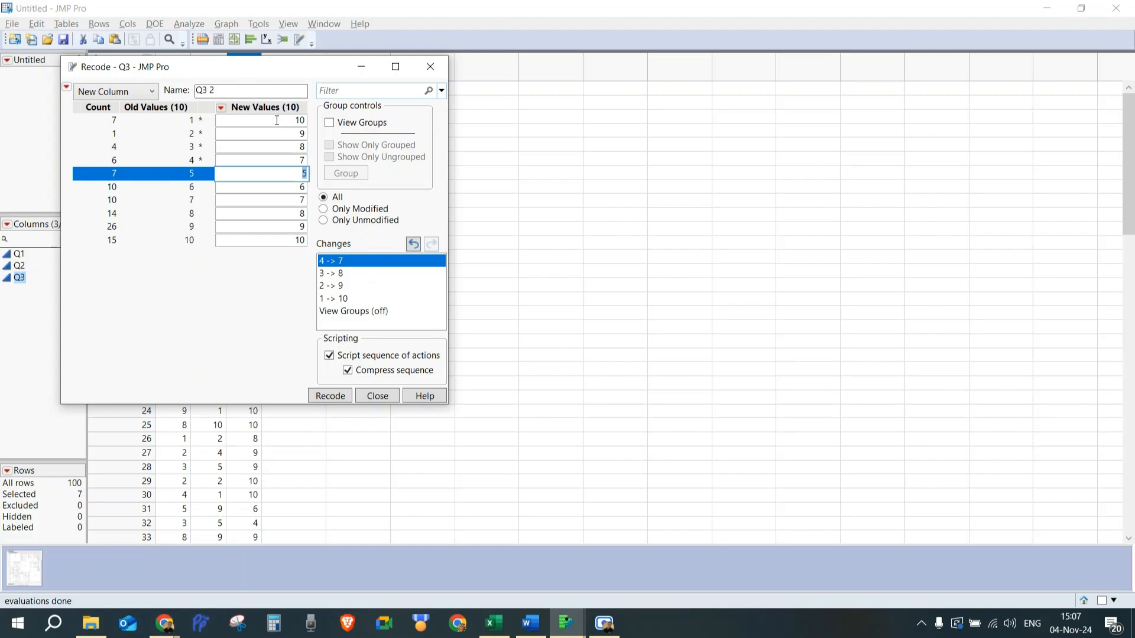
text(6)
key(Tab)
text(5)
key(Tab)
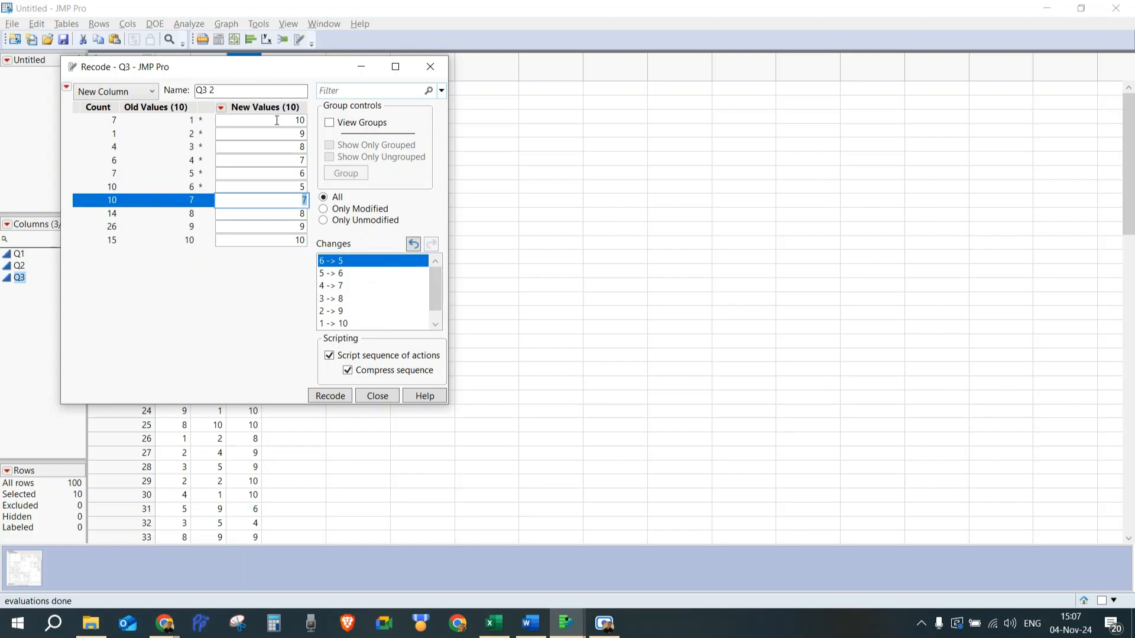
text(4)
key(Tab)
text(3)
key(Tab)
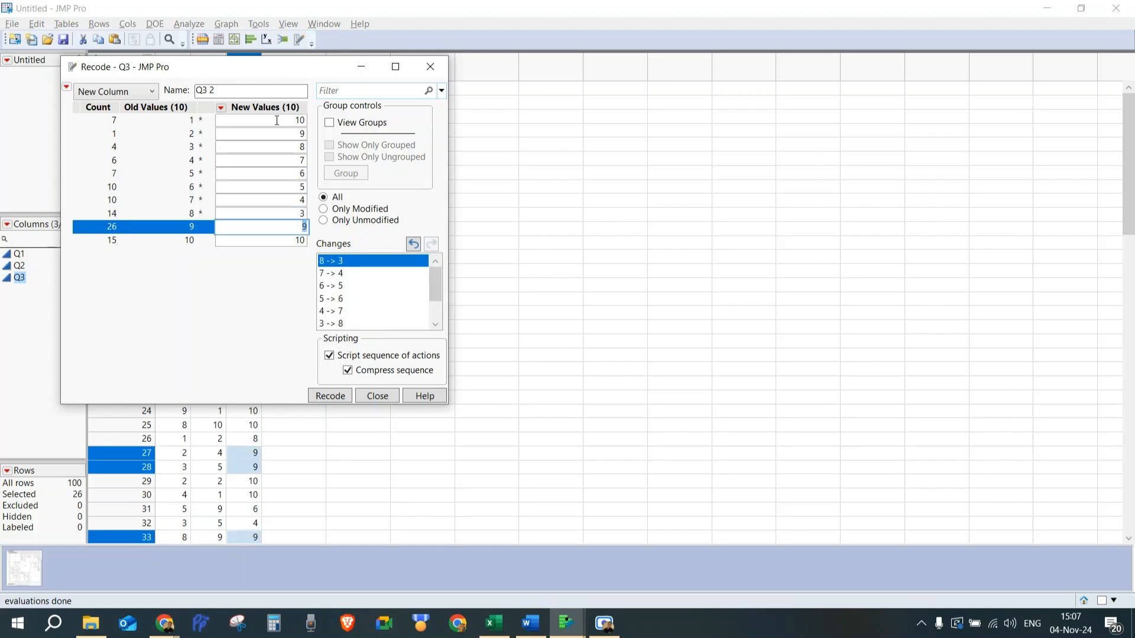
text(2)
key(Tab)
text(1)
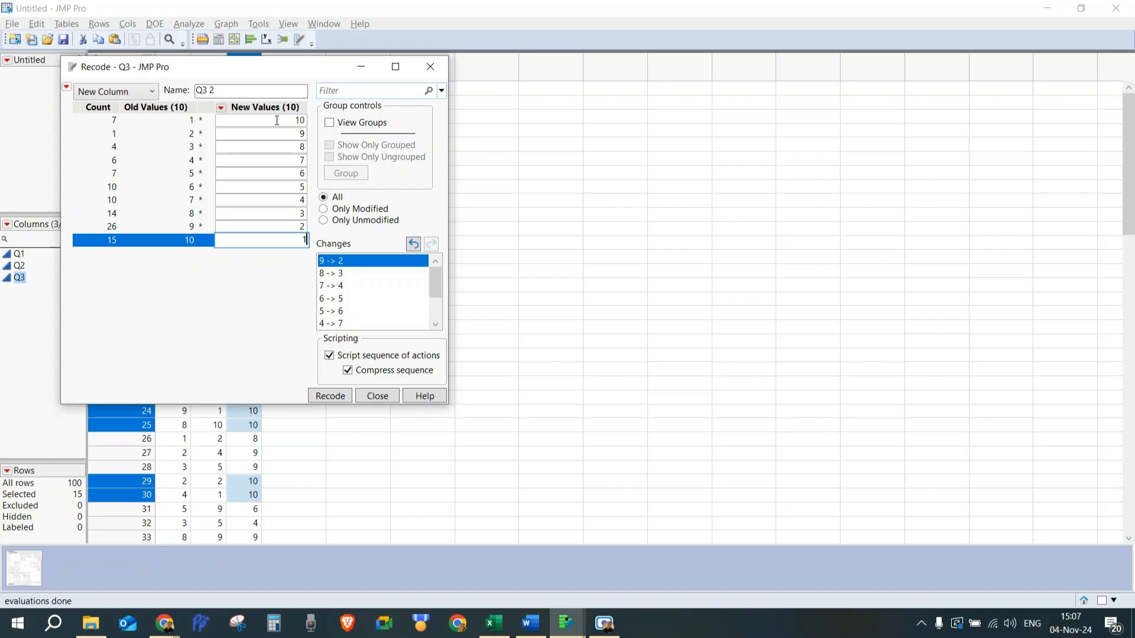
key(Tab)
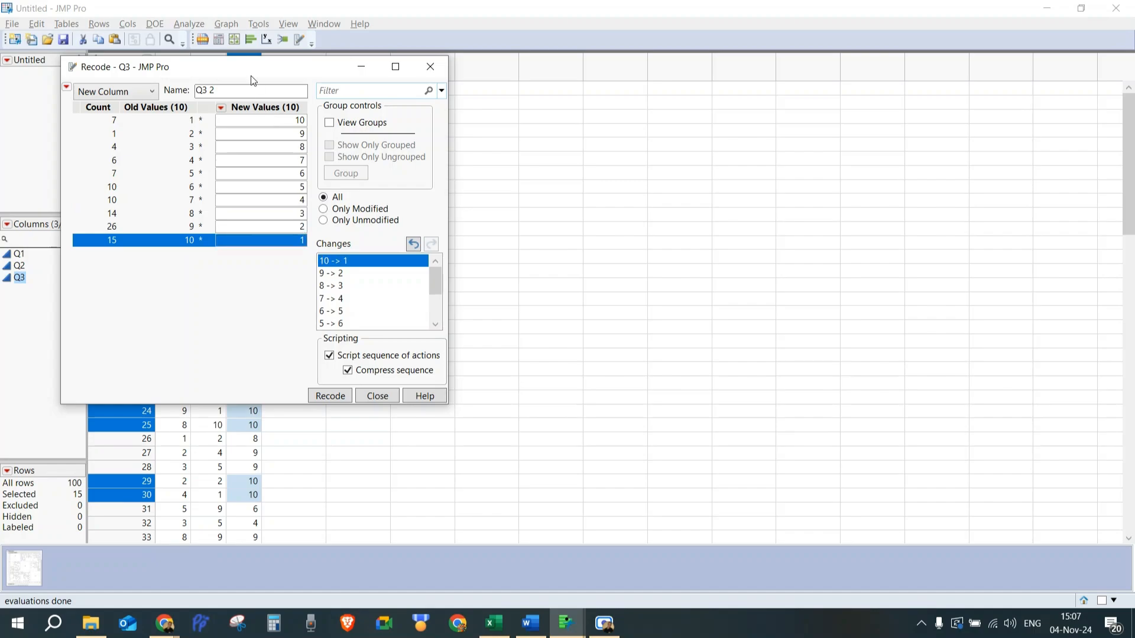
click(224, 90)
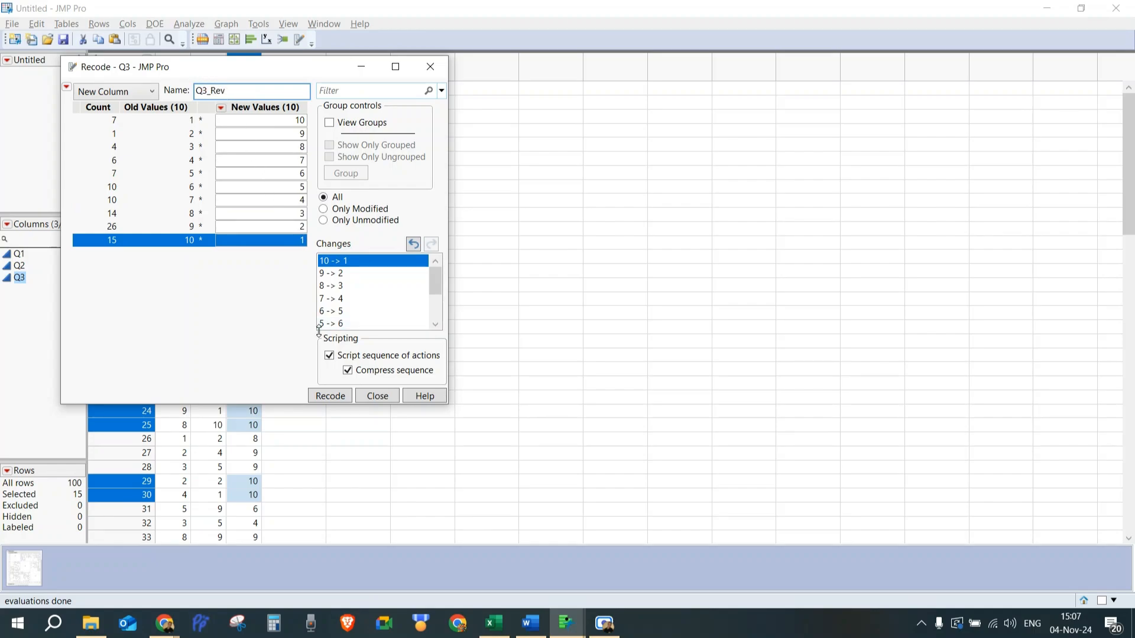
click(329, 396)
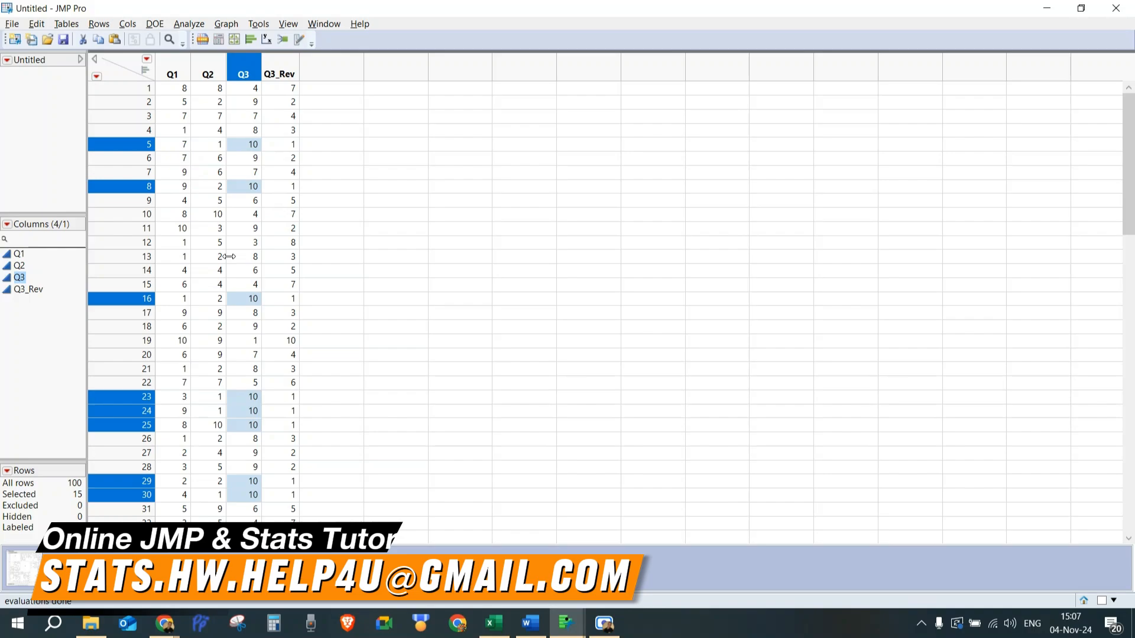
Run a Multivariate analysis with Q1, Q2 and Q3_Rev as Y columns.
click(185, 24)
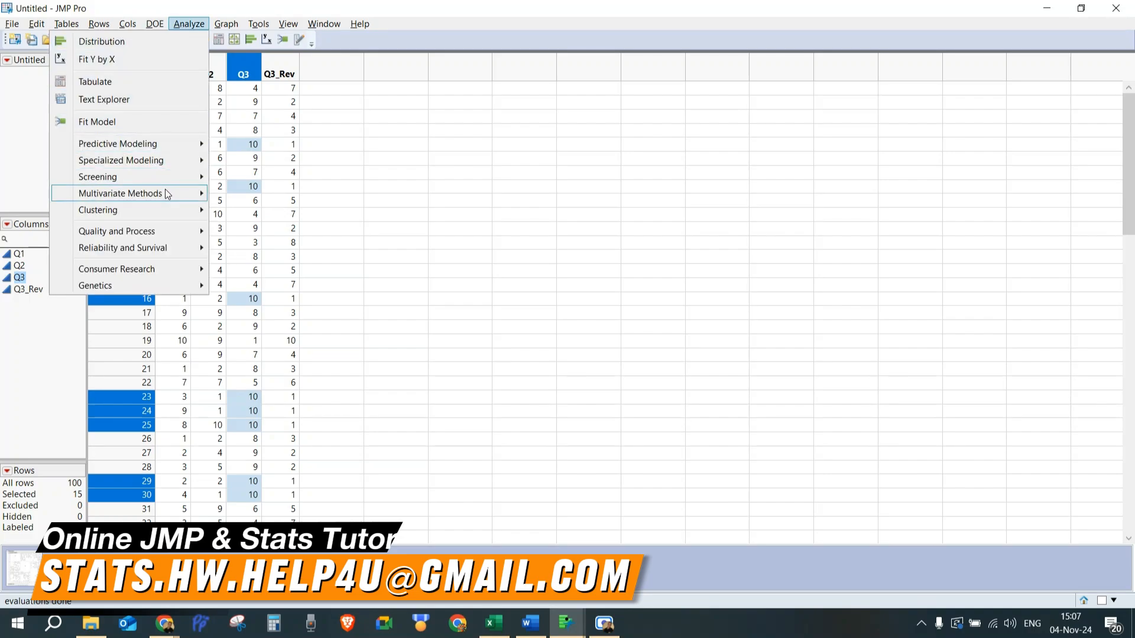
mouse_move(165, 193)
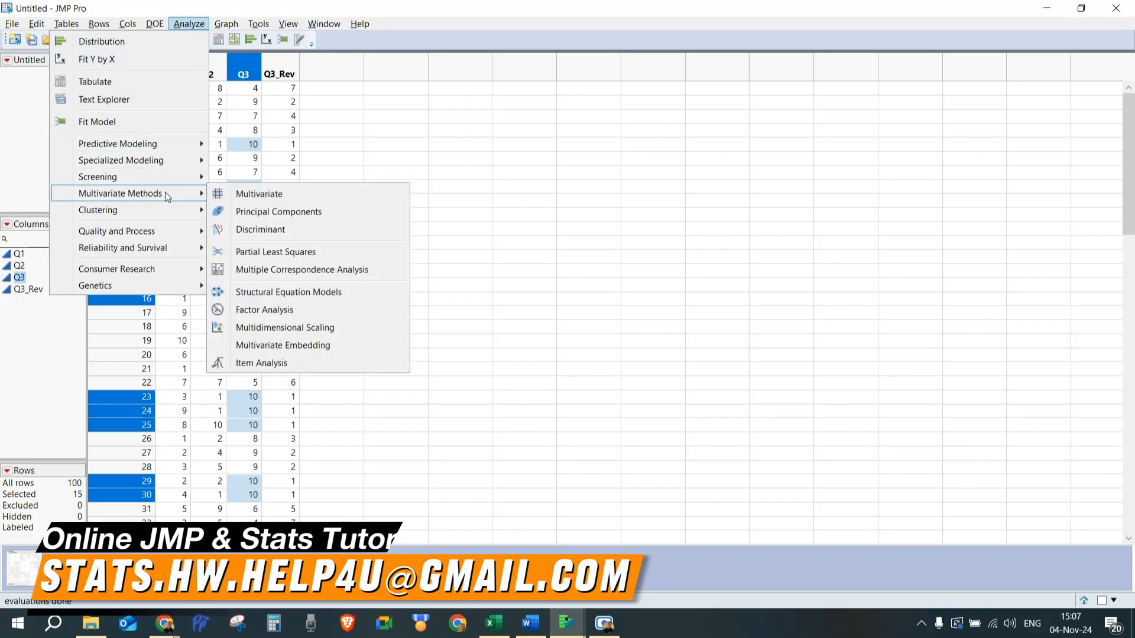
click(251, 197)
click(98, 131)
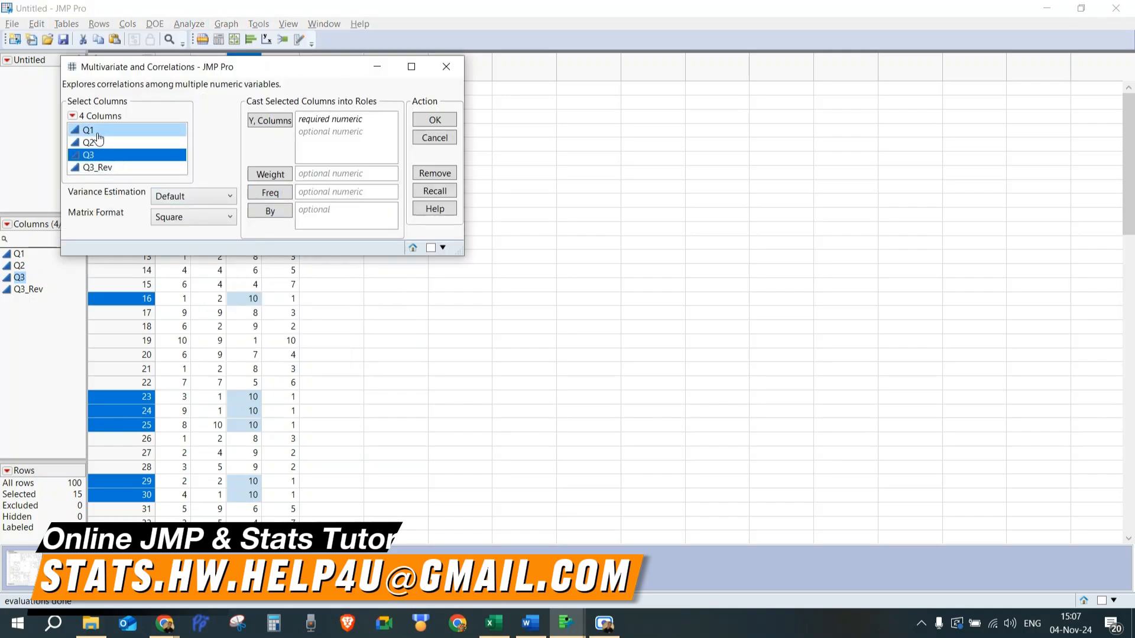
key(ctrl+a)
ctrl+click(90, 157)
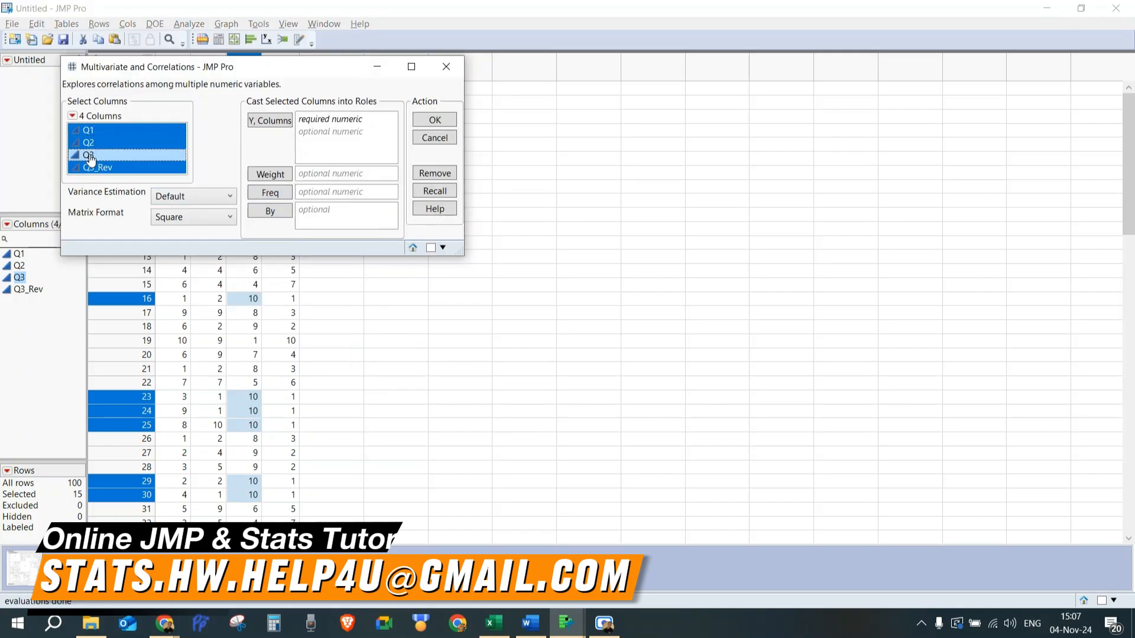
click(267, 121)
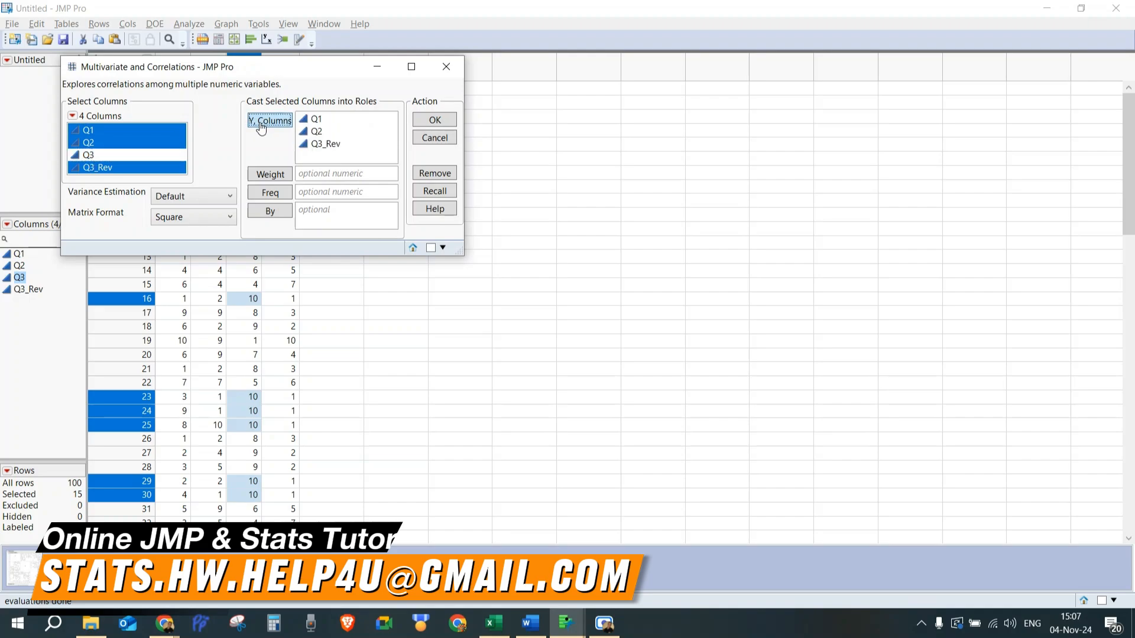
click(428, 128)
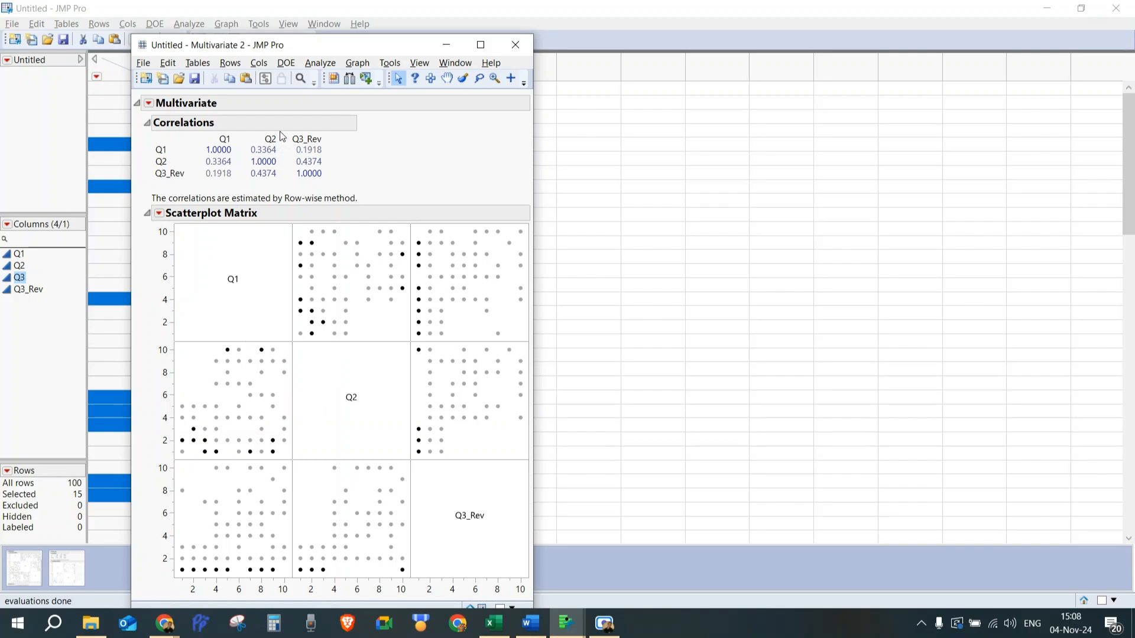
Add Cronbach's α item reliability to the new multivariate report.
click(149, 105)
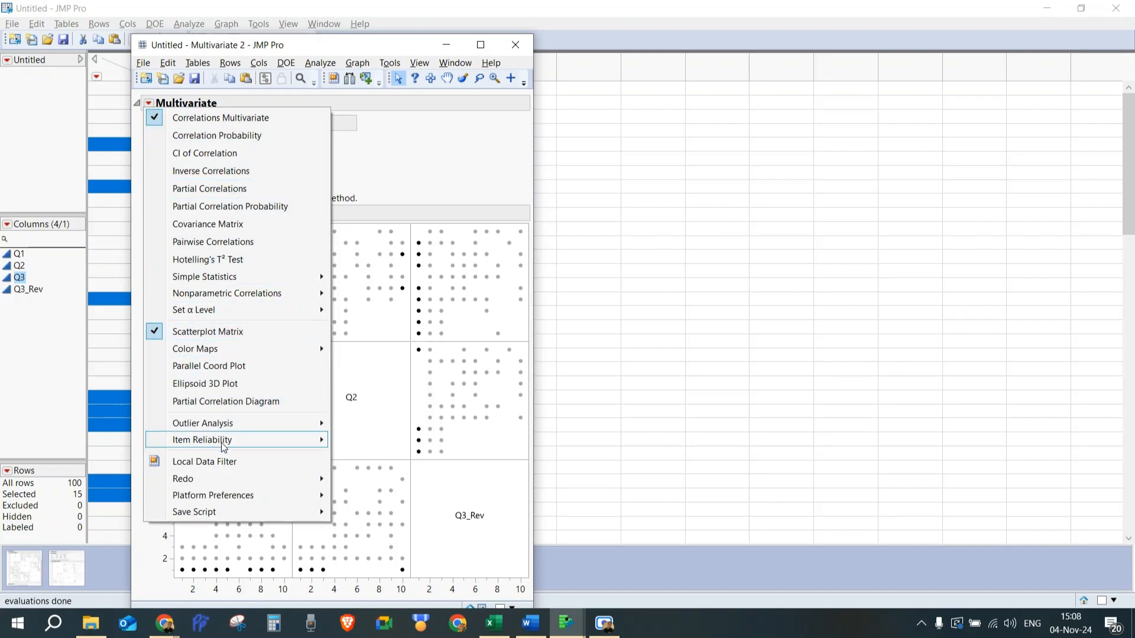
mouse_move(232, 447)
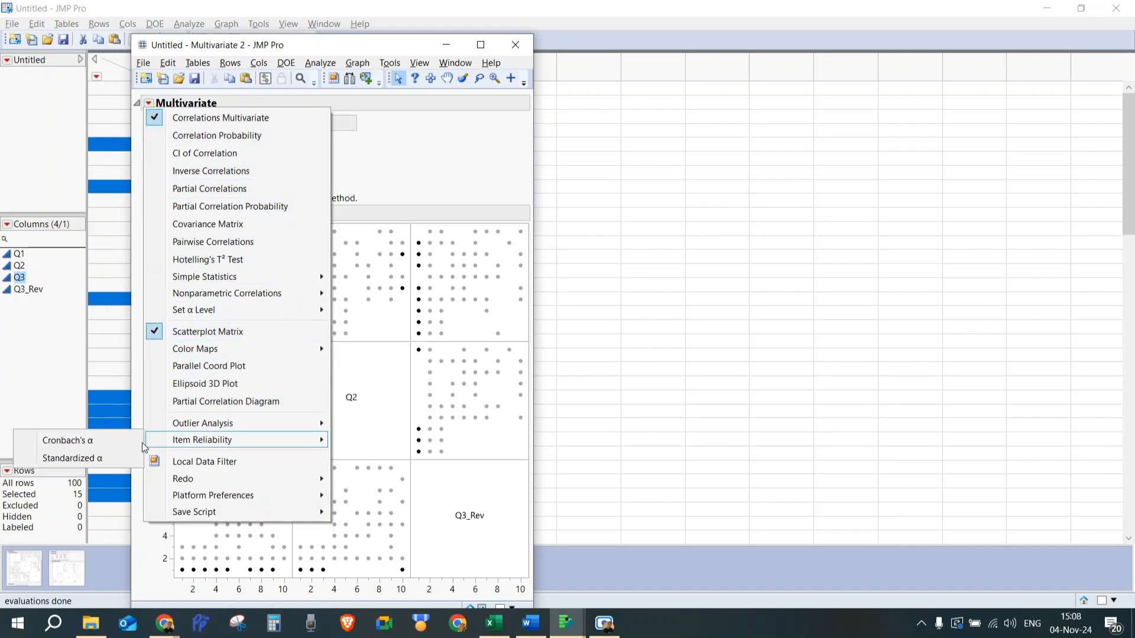
click(110, 440)
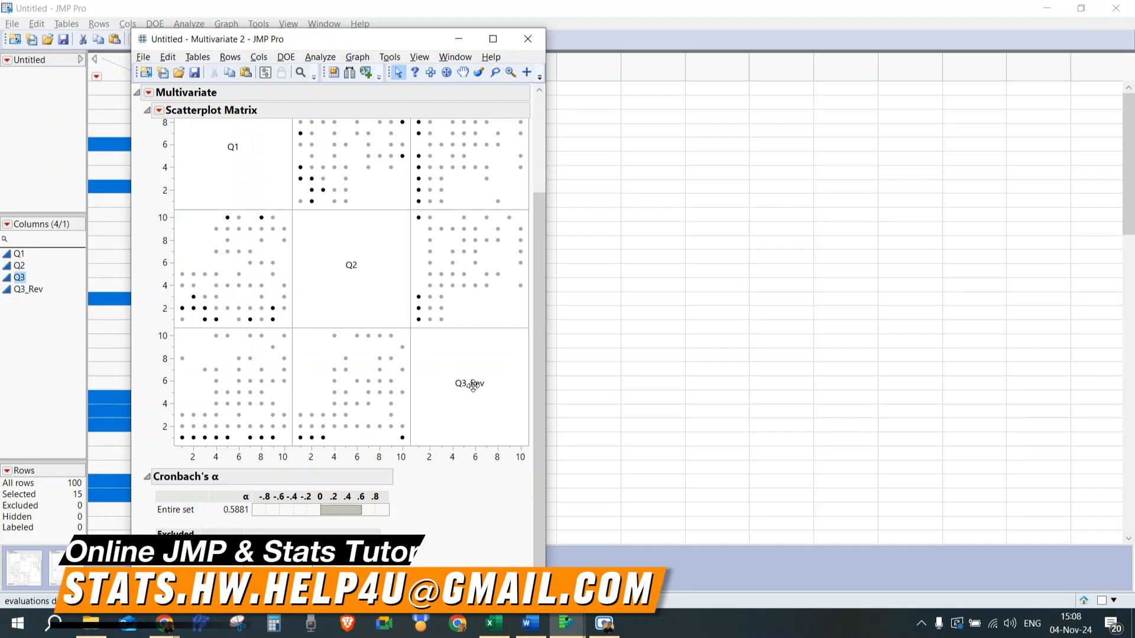
Close the existing multivariate report window.
click(533, 39)
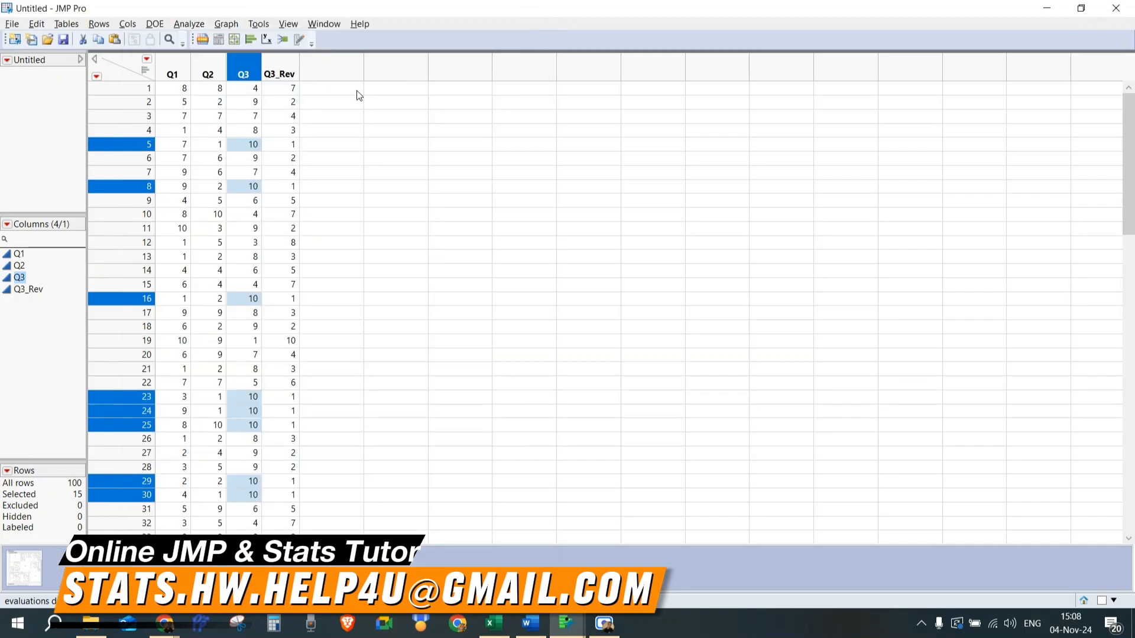
click(172, 44)
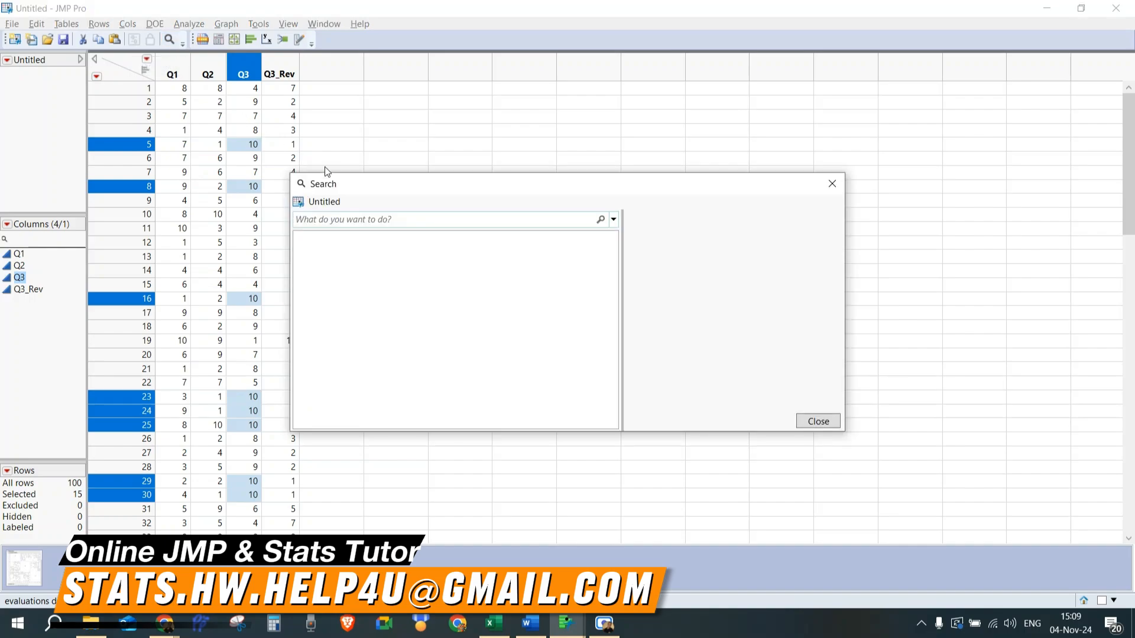
text(cronbac)
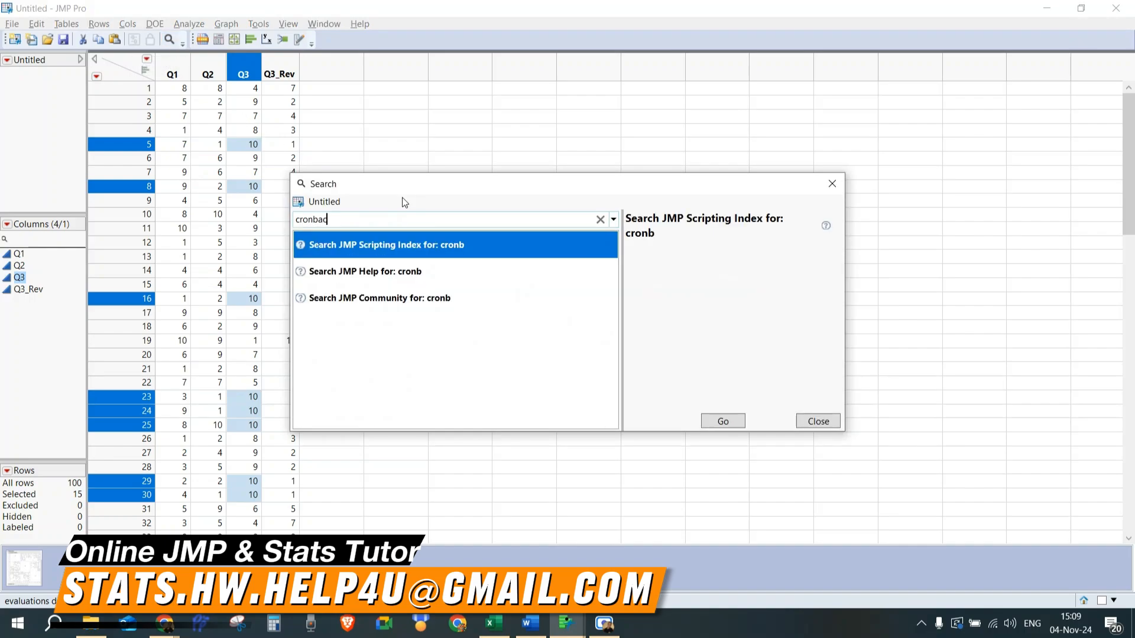
text(h)
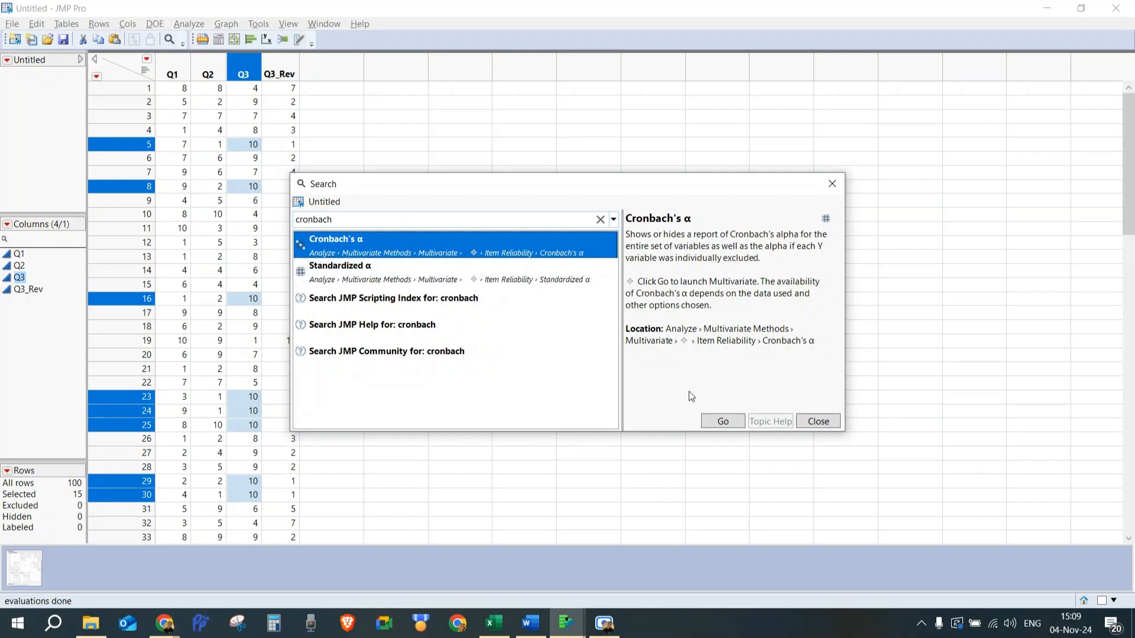
click(722, 421)
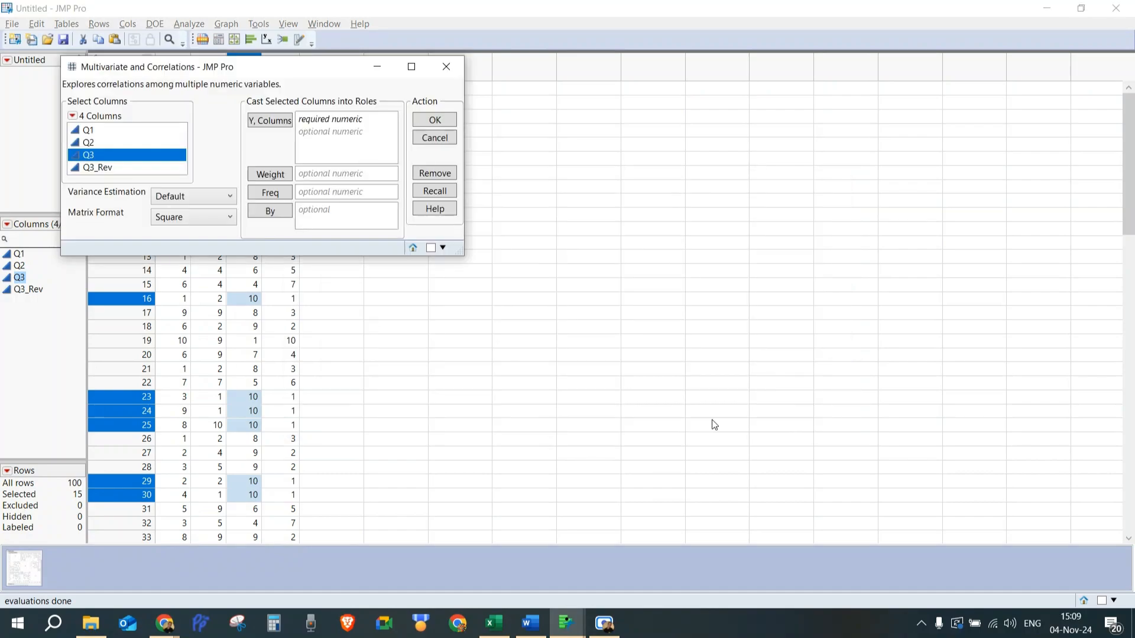
click(90, 147)
key(ctrl+a)
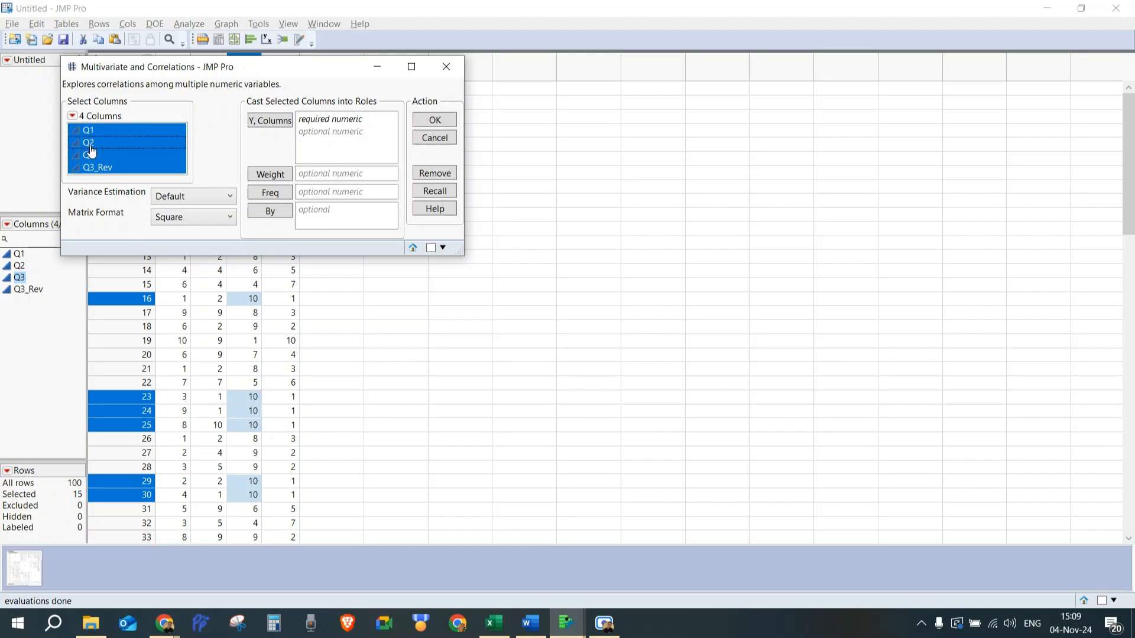
click(277, 123)
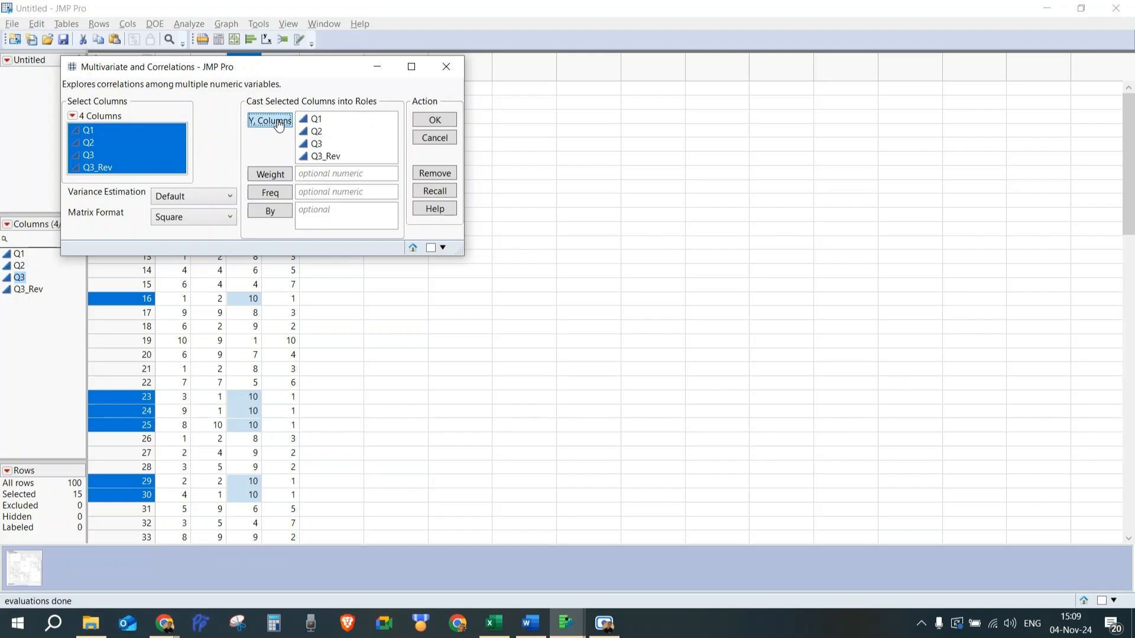
click(314, 144)
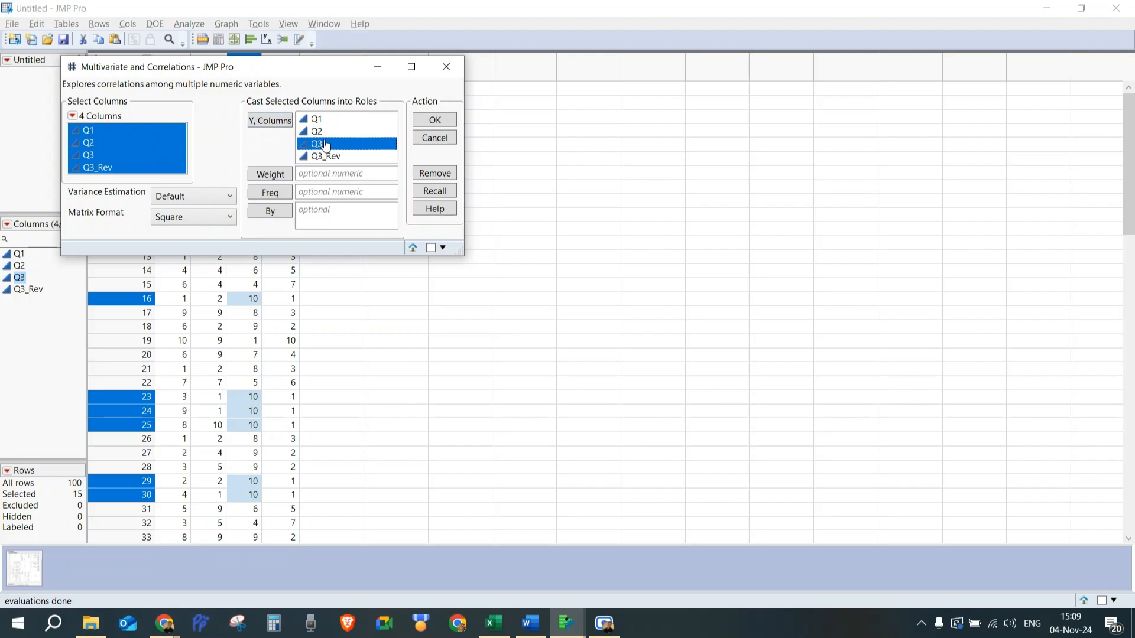
click(437, 140)
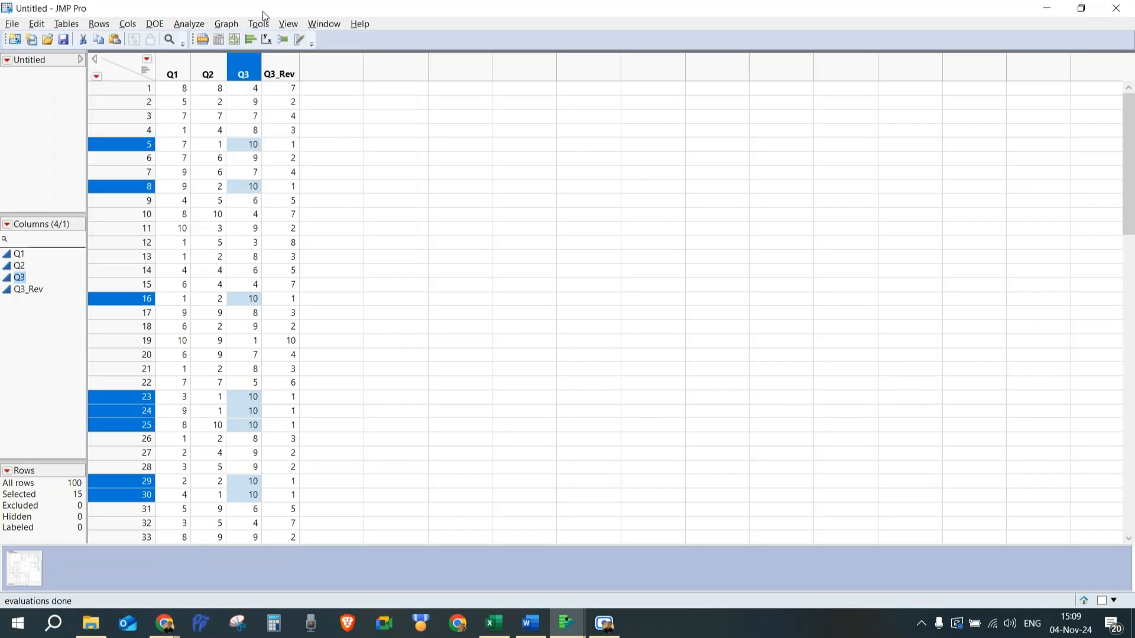
Launch Multivariate through a search for cronbach and run it with Q1, Q2 and Q3_Rev as Y columns.
click(170, 40)
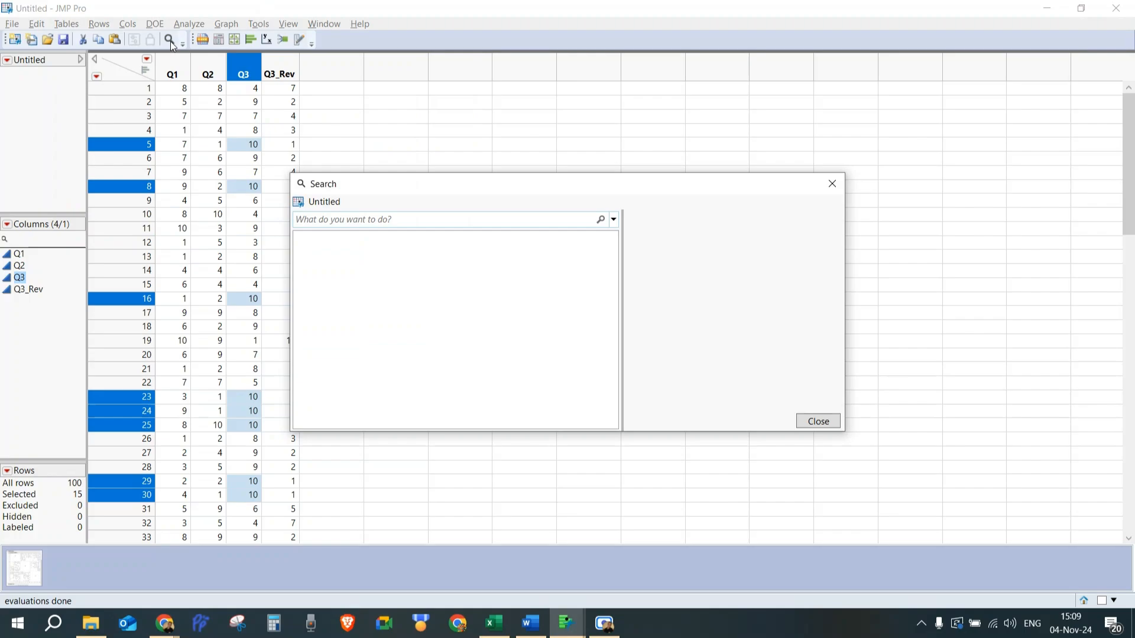
text(cronbach)
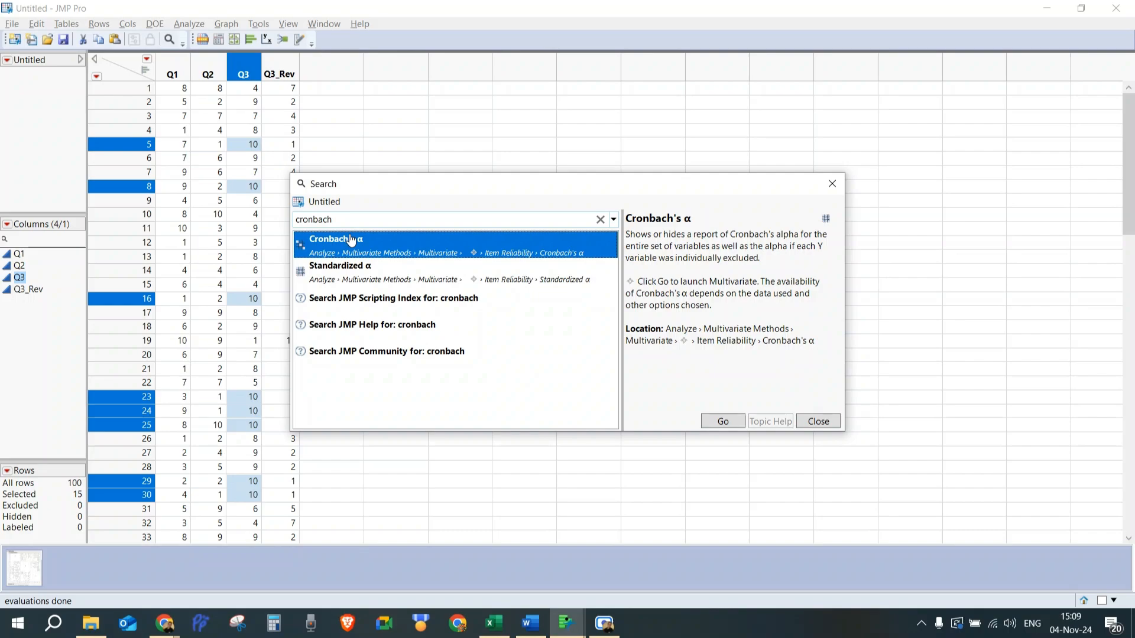
click(723, 421)
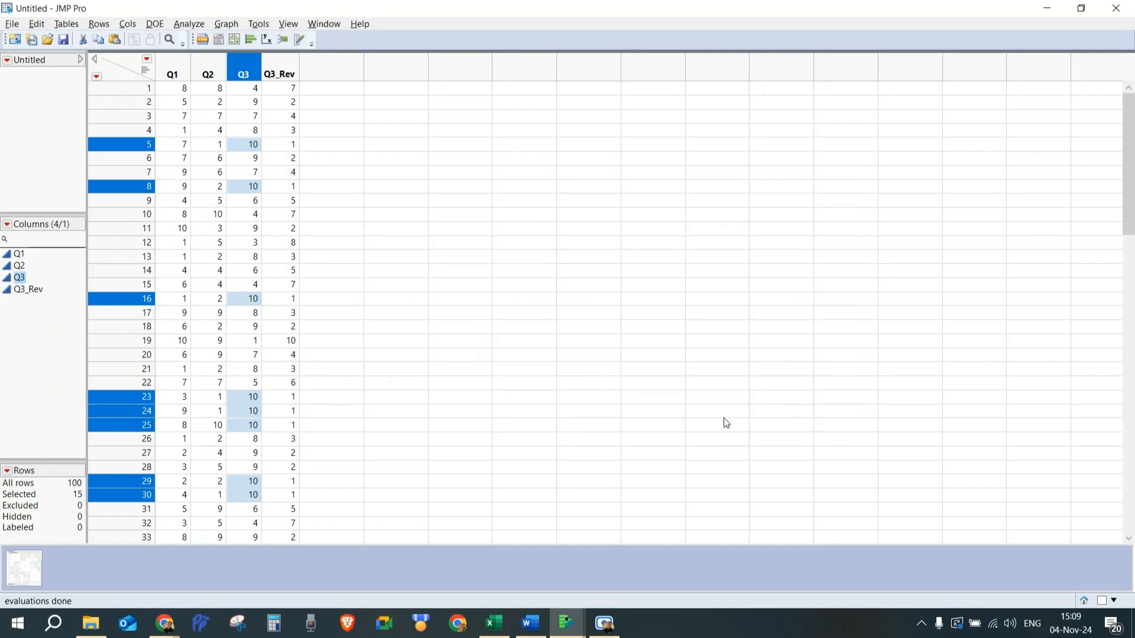
click(82, 146)
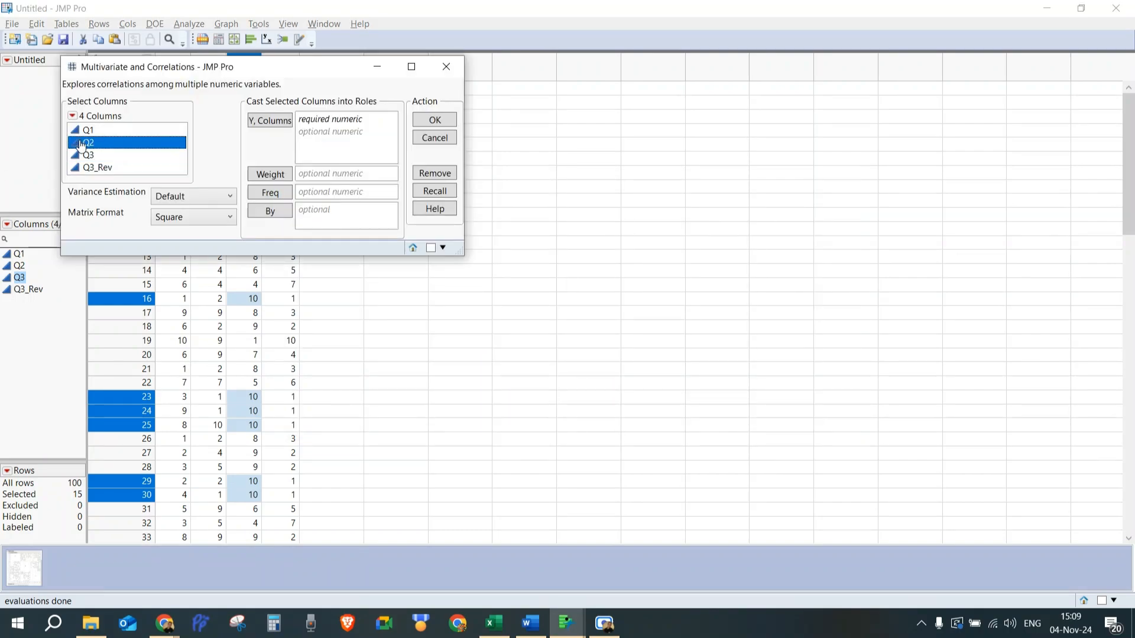
key(ctrl+a)
ctrl+click(93, 155)
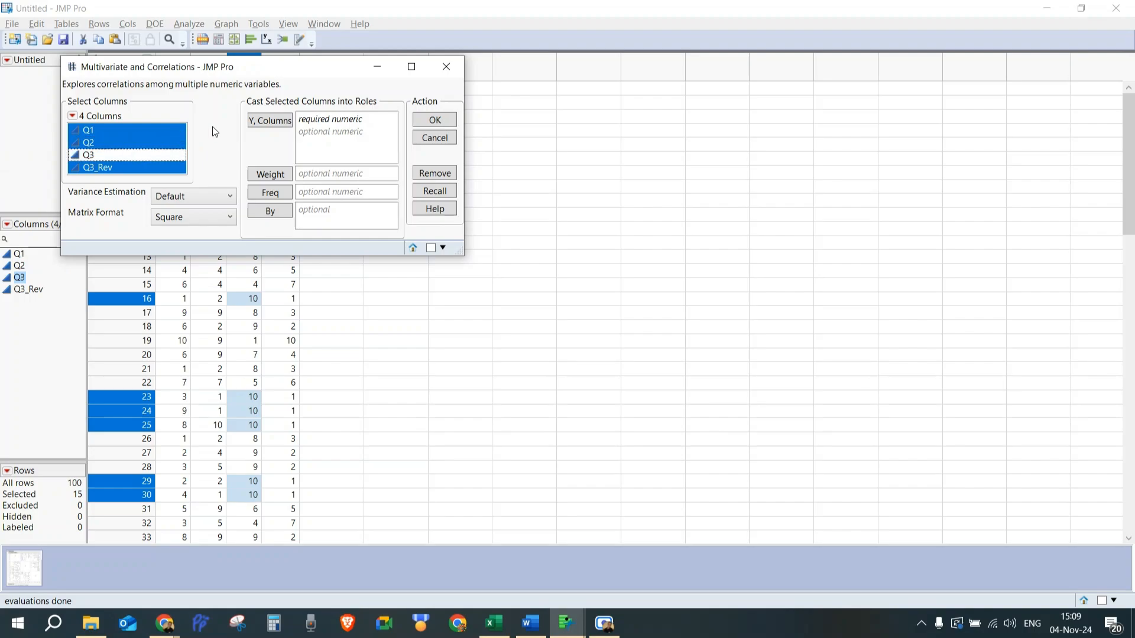
click(270, 121)
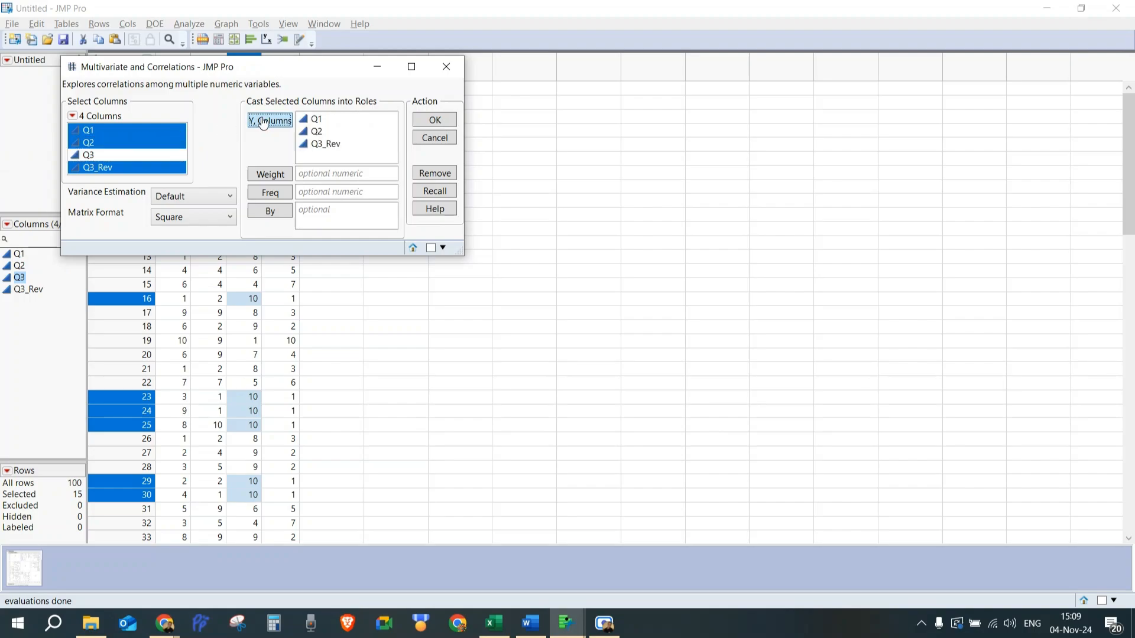
click(434, 120)
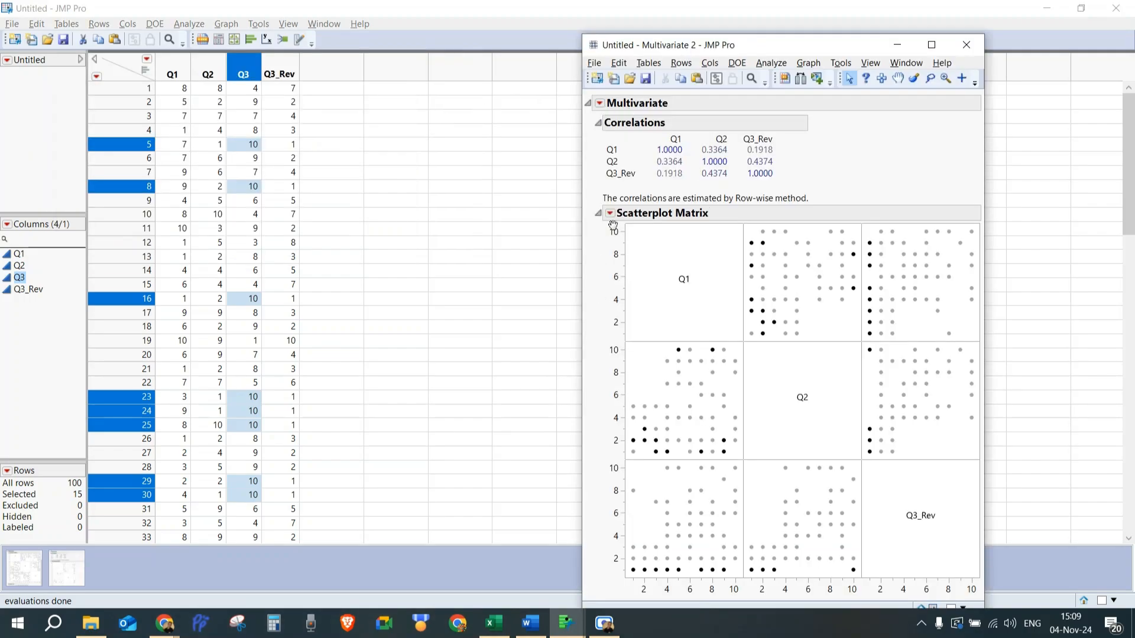
Search for cronbach within the report and add Cronbach's α item reliability to it.
click(751, 78)
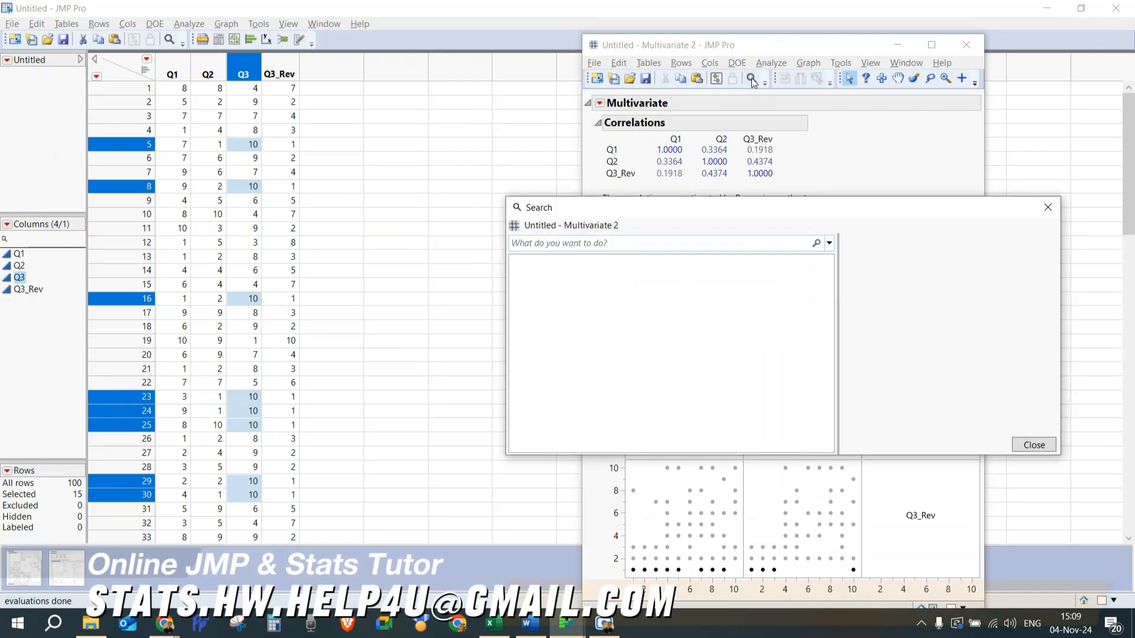
text(cronb)
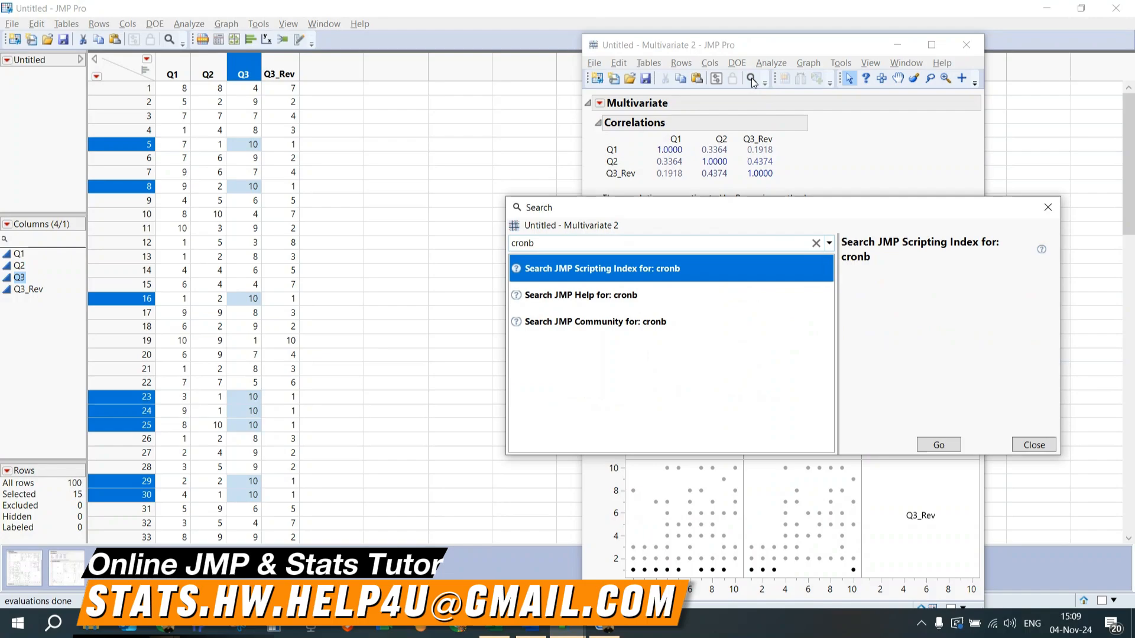
text(c)
key(BackSpace)
text(ach)
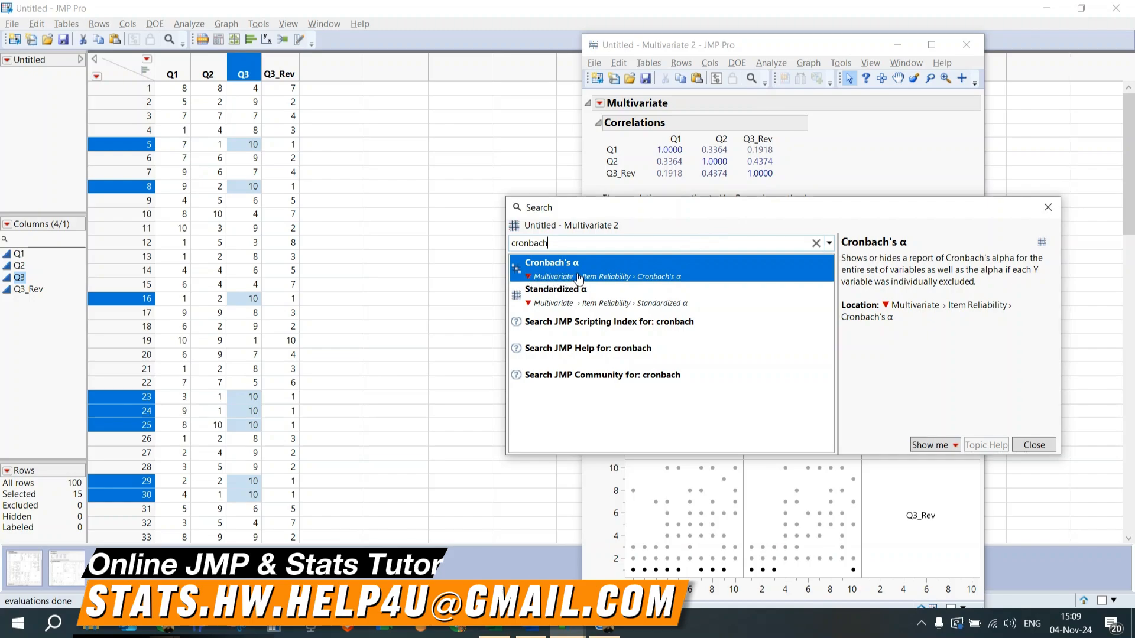
click(928, 446)
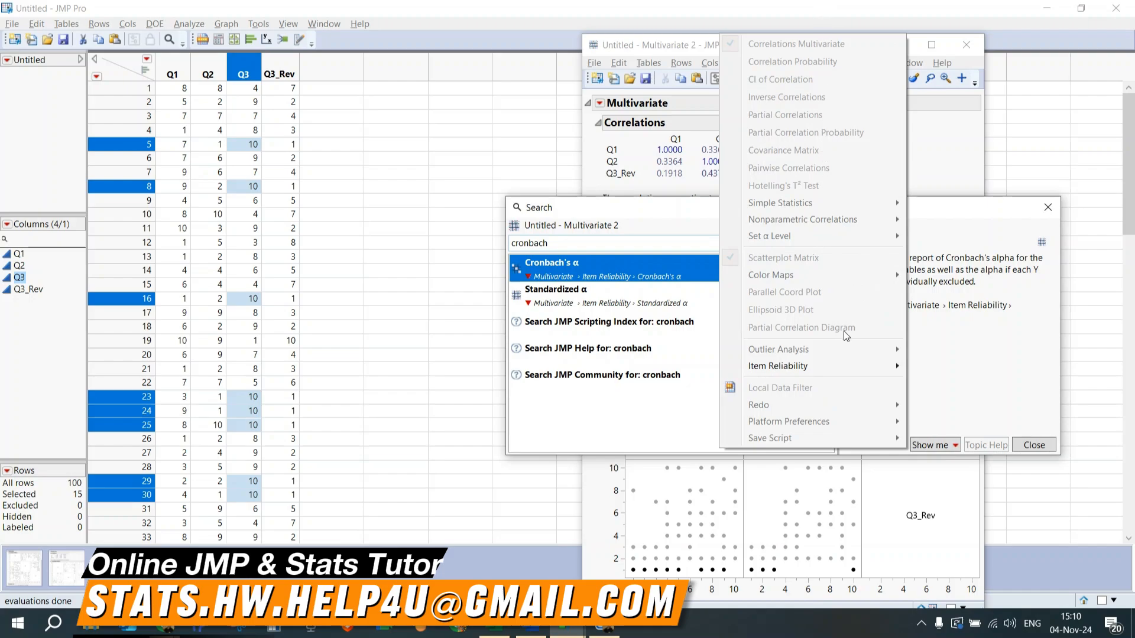
mouse_move(792, 371)
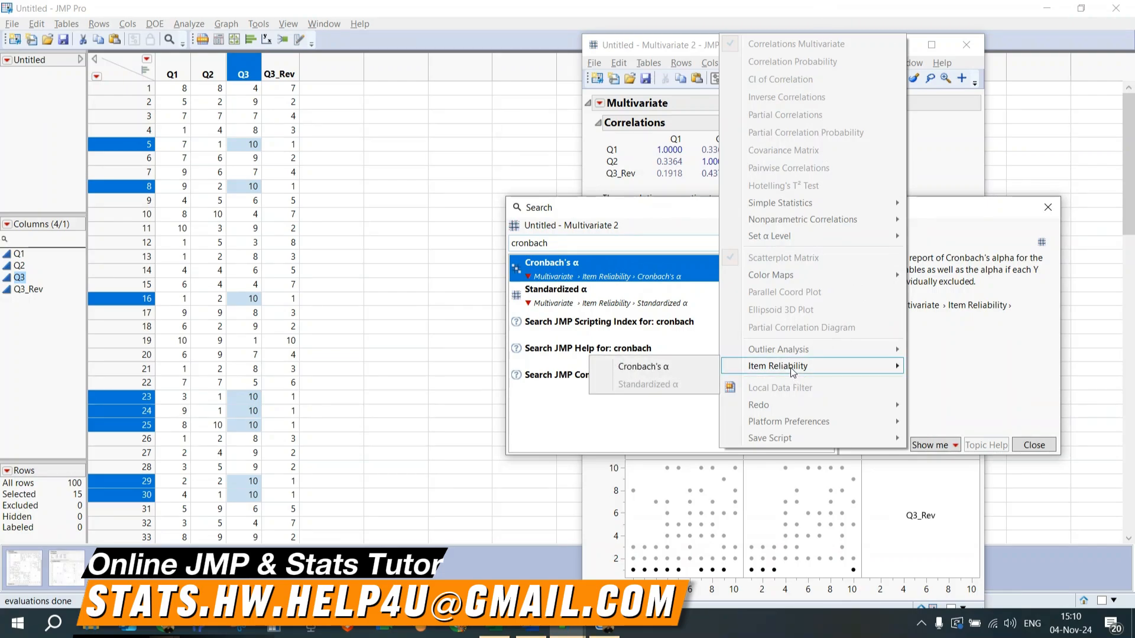
click(672, 366)
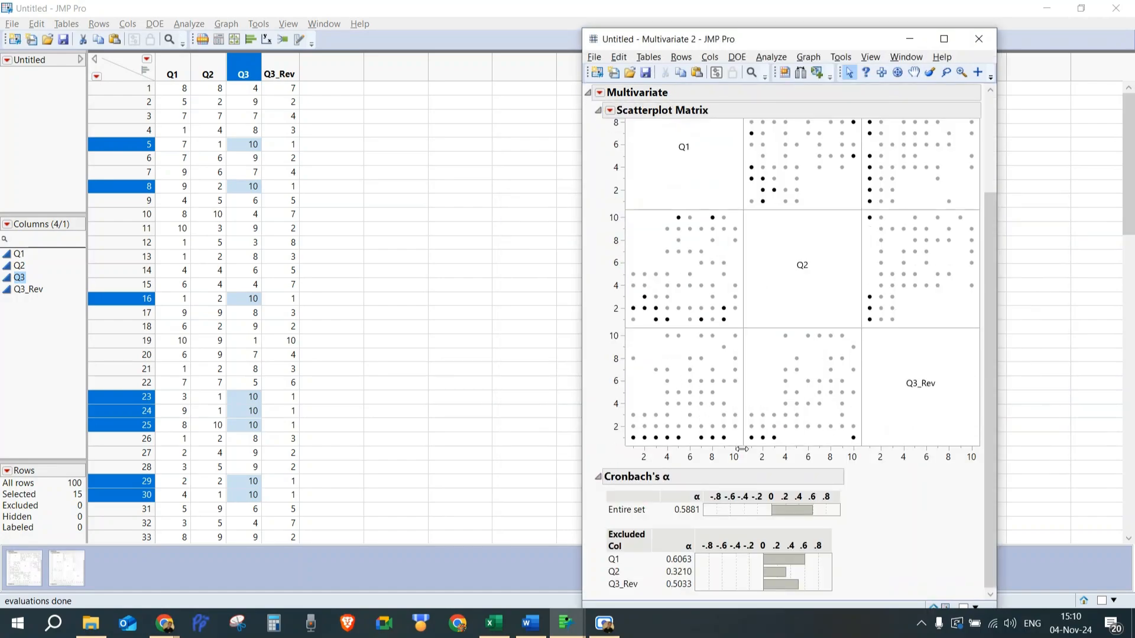